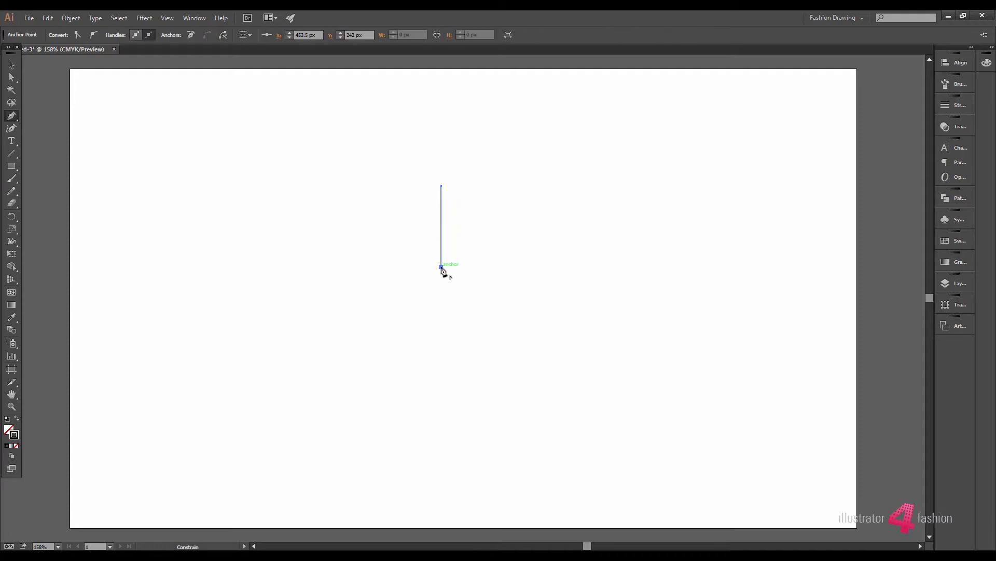
# - Finish the vertical line and draw a gently curved, nearly horizontal path about 115 px wide across its lower end
pyautogui.keyDown('ctrl'); pyautogui.click(444, 273); pyautogui.keyUp('ctrl')
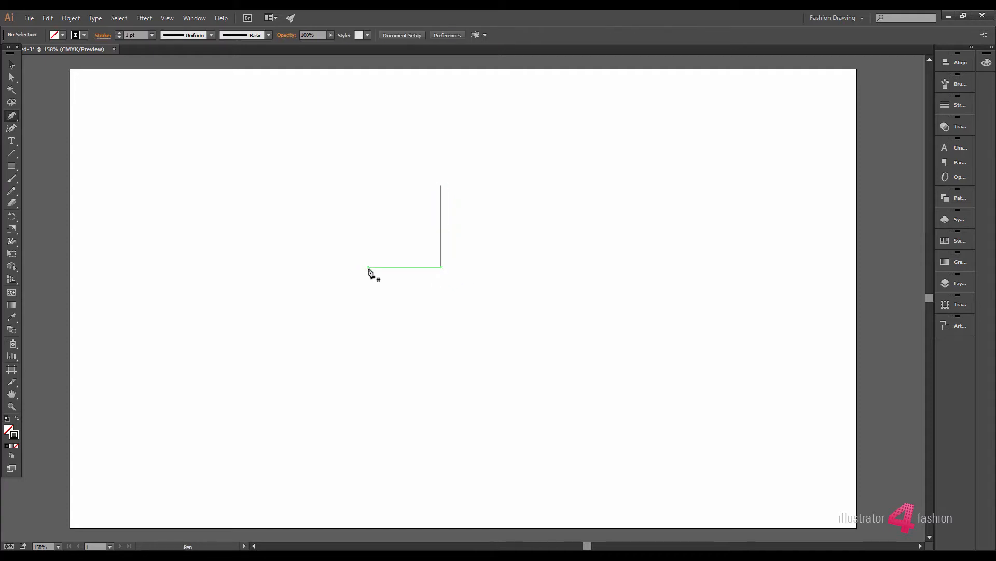
pyautogui.click(368, 267)
pyautogui.moveTo(463, 258); pyautogui.dragTo(489, 263)
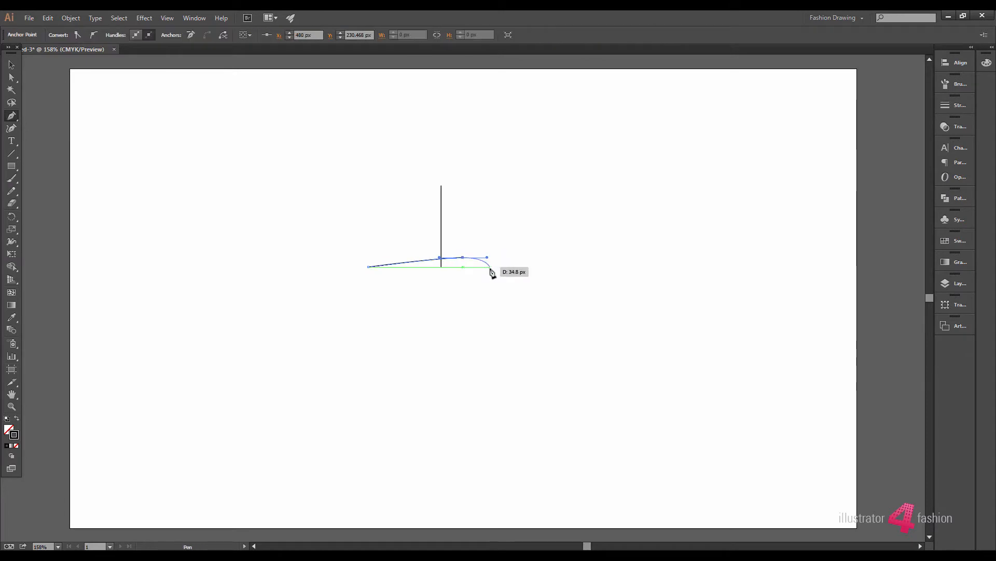
pyautogui.keyDown('ctrl'); pyautogui.click(490, 267); pyautogui.keyUp('ctrl')
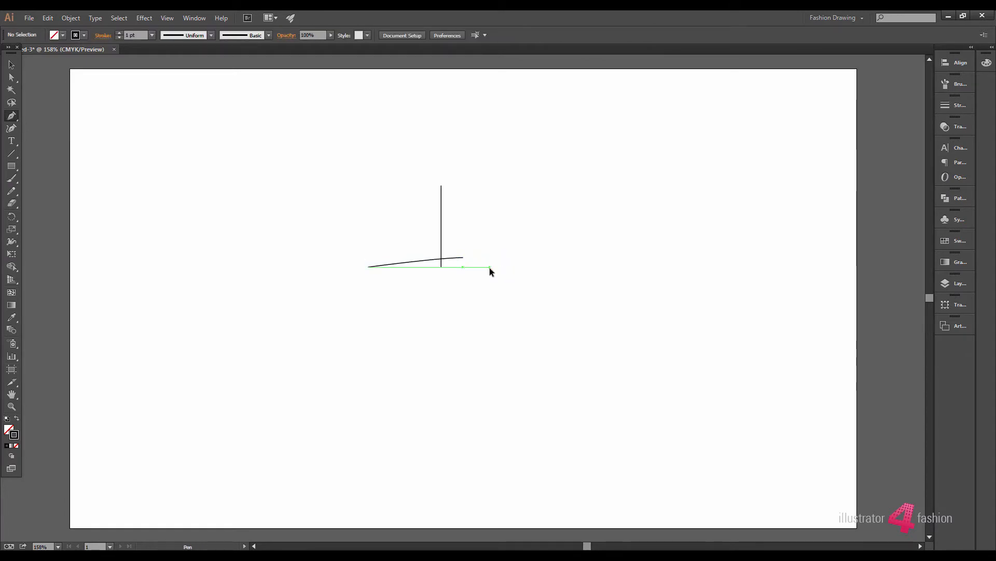
# - Set the stroke weight of both the vertical and the curved line to 8 pt
pyautogui.click(10, 66)
pyautogui.moveTo(371, 210); pyautogui.dragTo(462, 295)
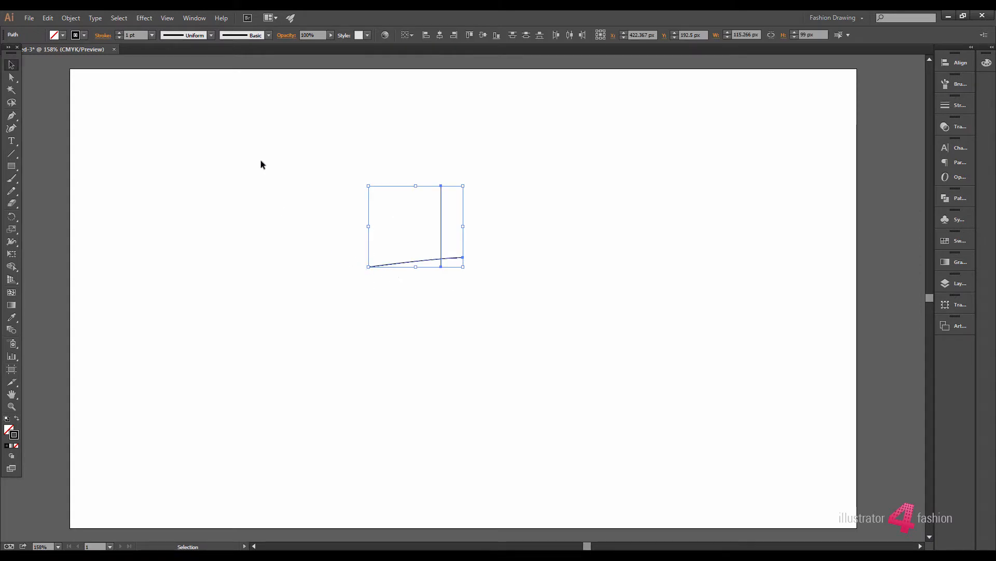
pyautogui.click(107, 36)
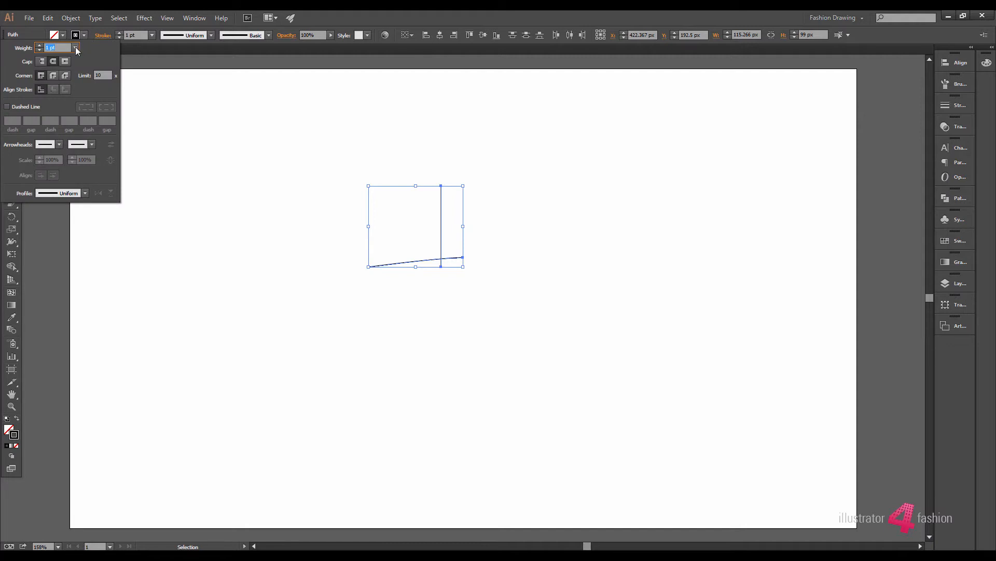
pyautogui.click(76, 48)
pyautogui.click(92, 173)
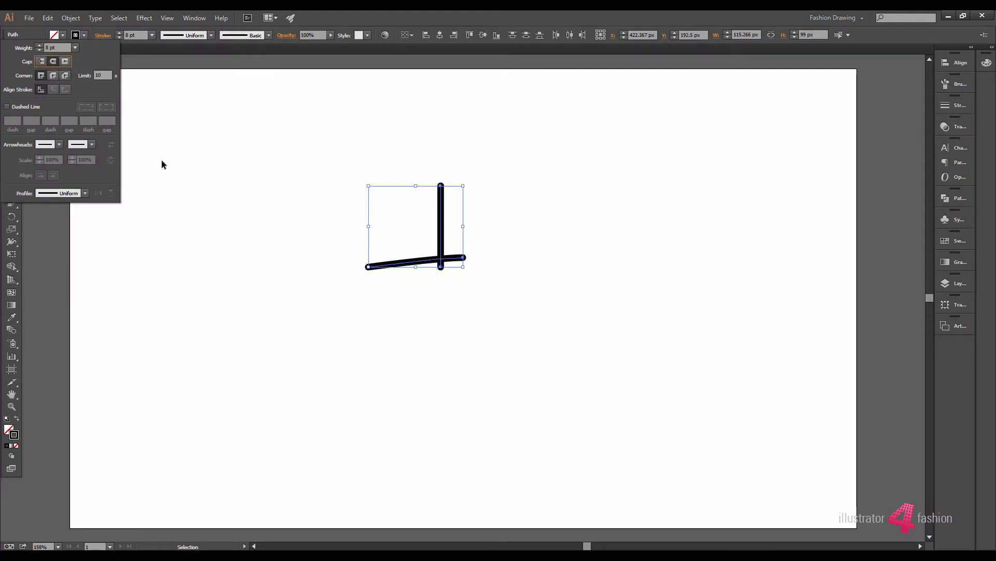
pyautogui.click(219, 238)
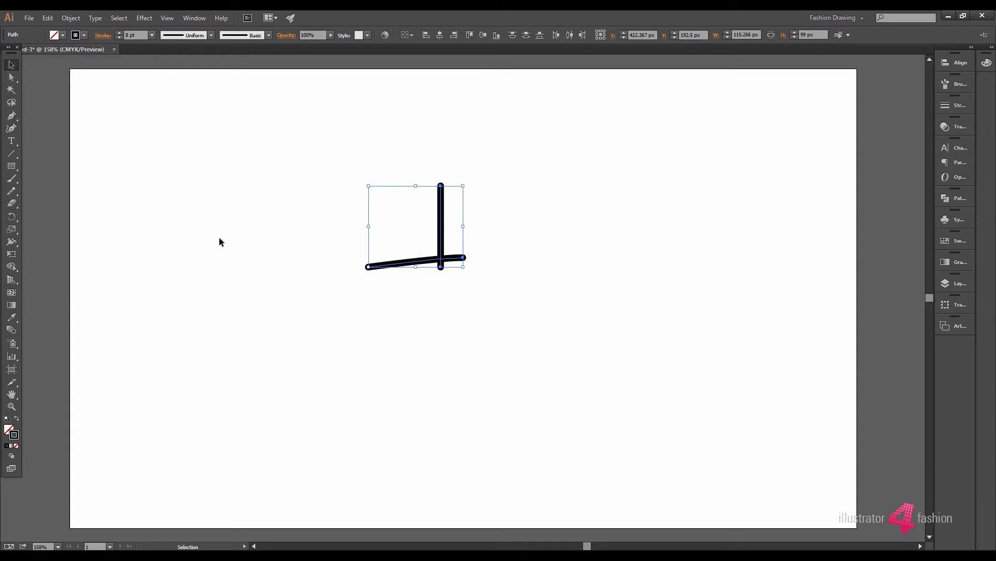
# - Widen the upper end of the vertical line and the right end of the curved line with the Width tool
pyautogui.click(8, 242)
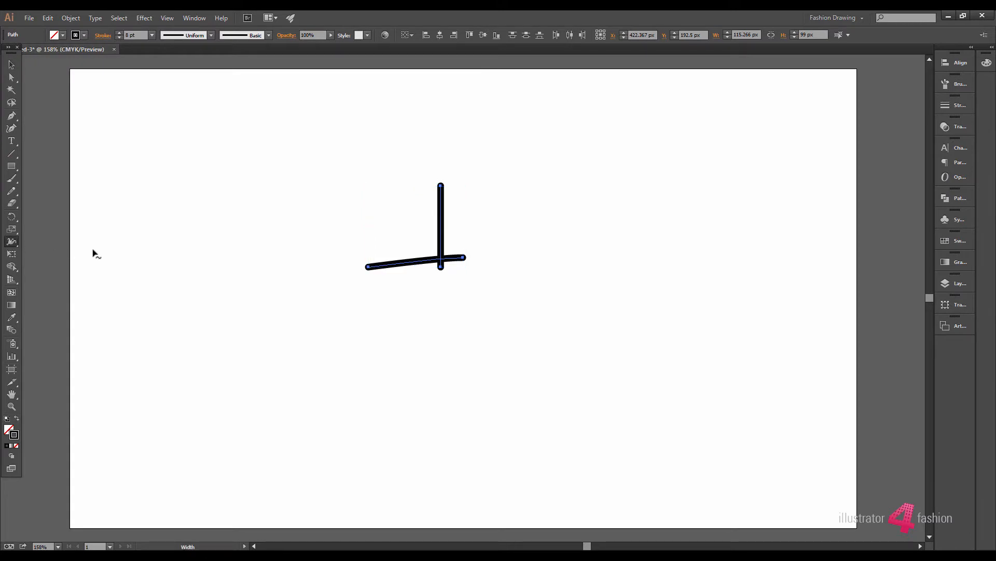
pyautogui.click(359, 210)
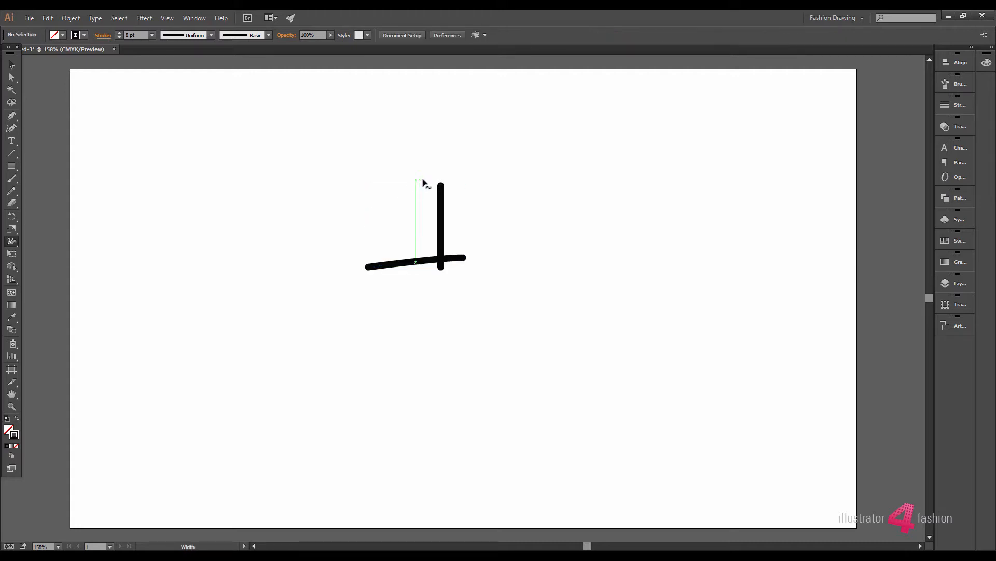
pyautogui.moveTo(441, 185); pyautogui.dragTo(451, 190)
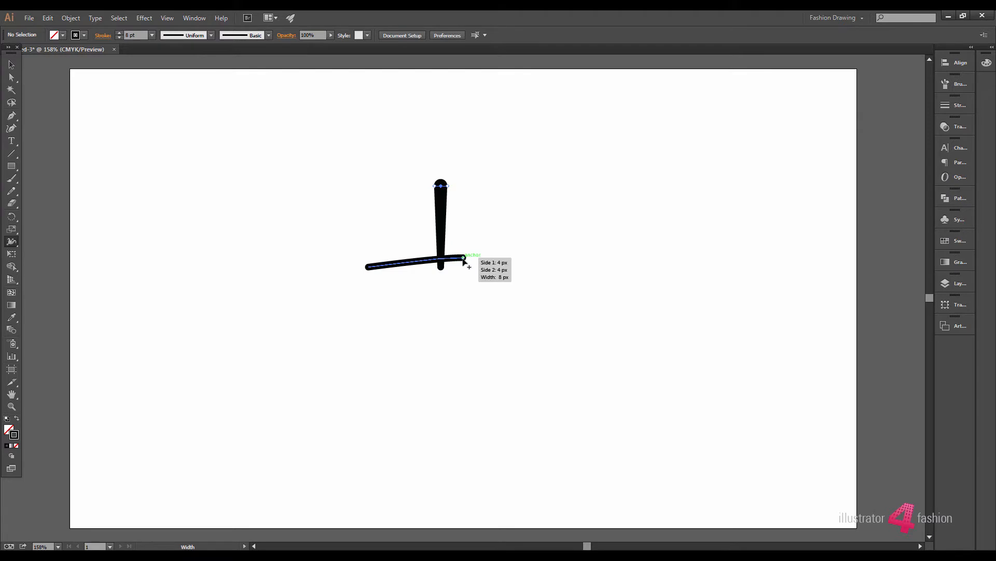
pyautogui.moveTo(463, 260); pyautogui.dragTo(464, 266)
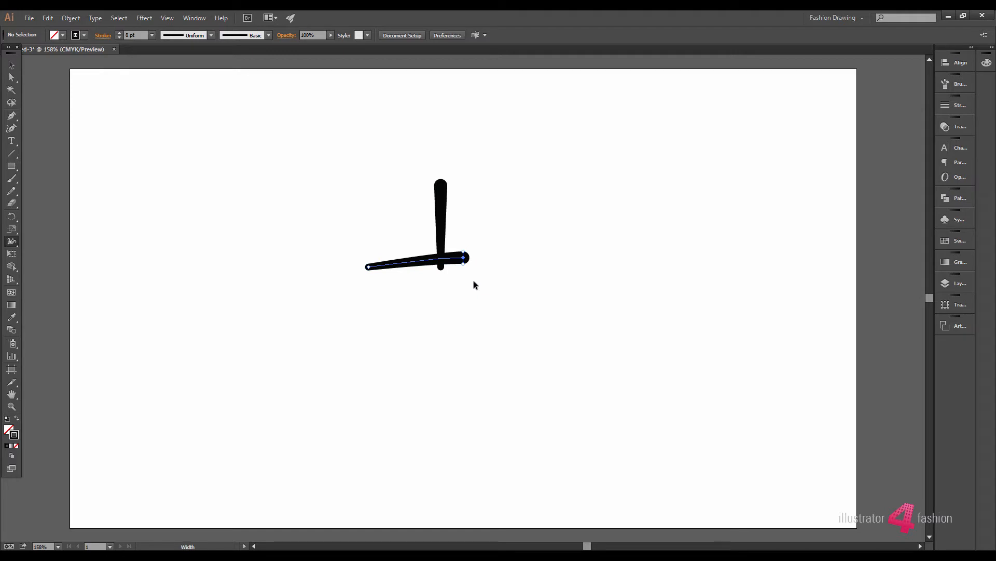
# - Scale both stitch lines uniformly to 10% with Scale Strokes & Effects enabled
pyautogui.click(951, 85)
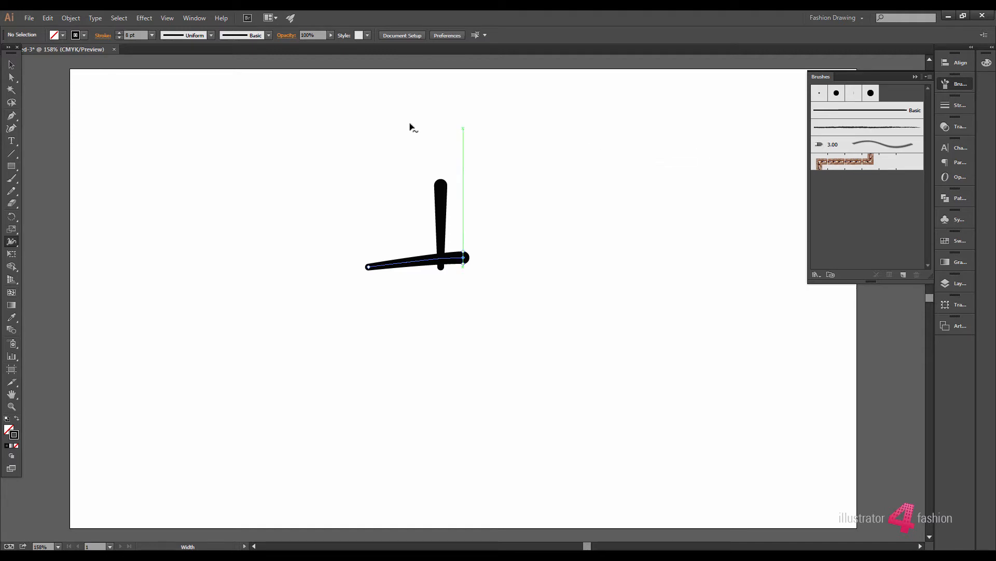
pyautogui.click(11, 64)
pyautogui.moveTo(369, 163); pyautogui.dragTo(477, 310)
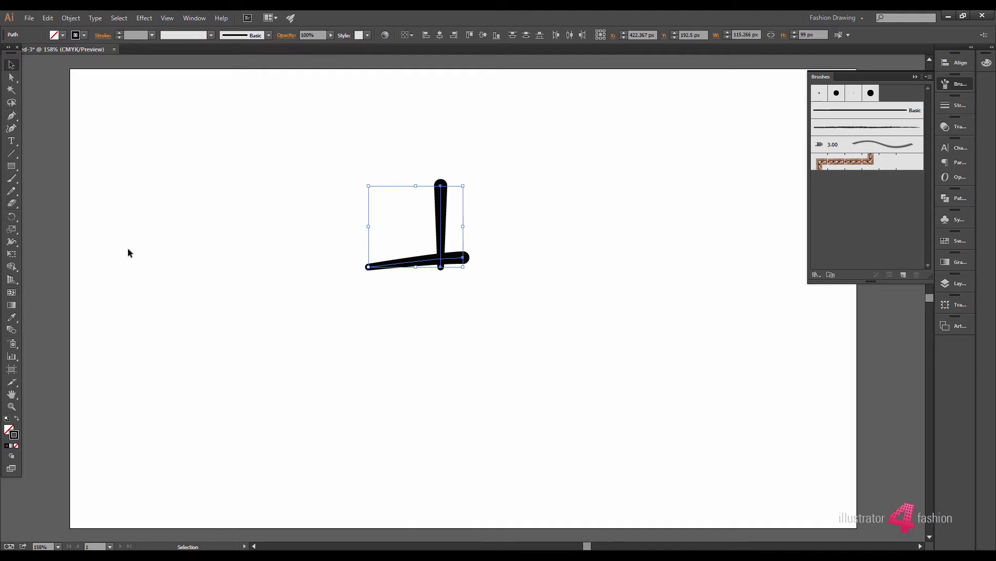
pyautogui.click(12, 228)
pyautogui.doubleClick(13, 230)
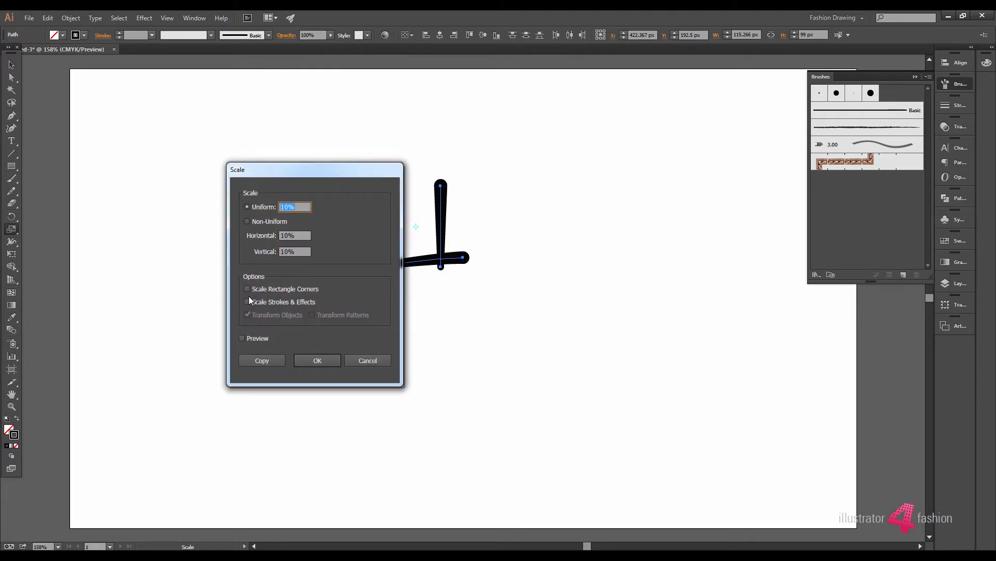
pyautogui.click(298, 306)
pyautogui.click(318, 360)
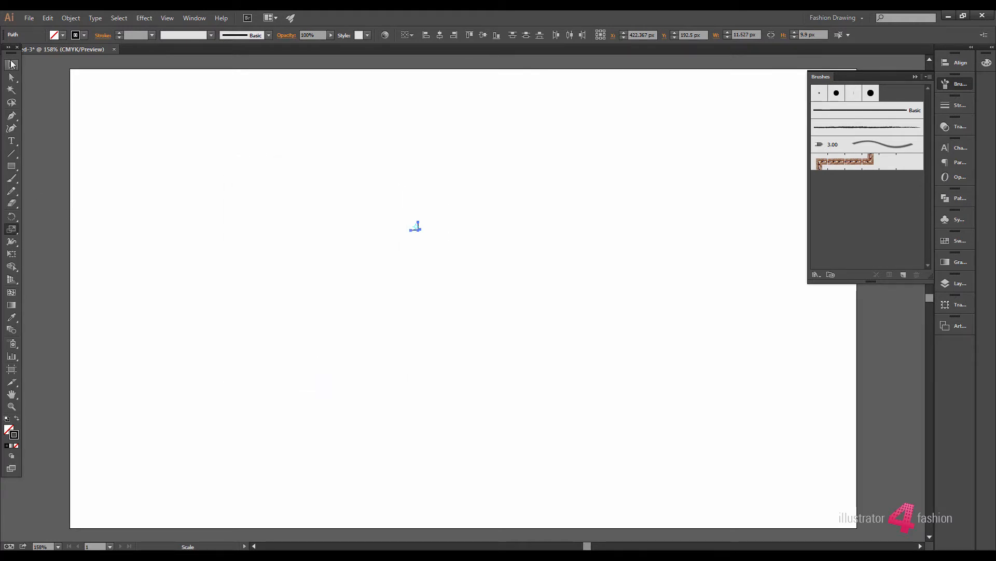
# - Create a pattern brush from the scaled stitch artwork and name it Blanket stitch
pyautogui.click(11, 64)
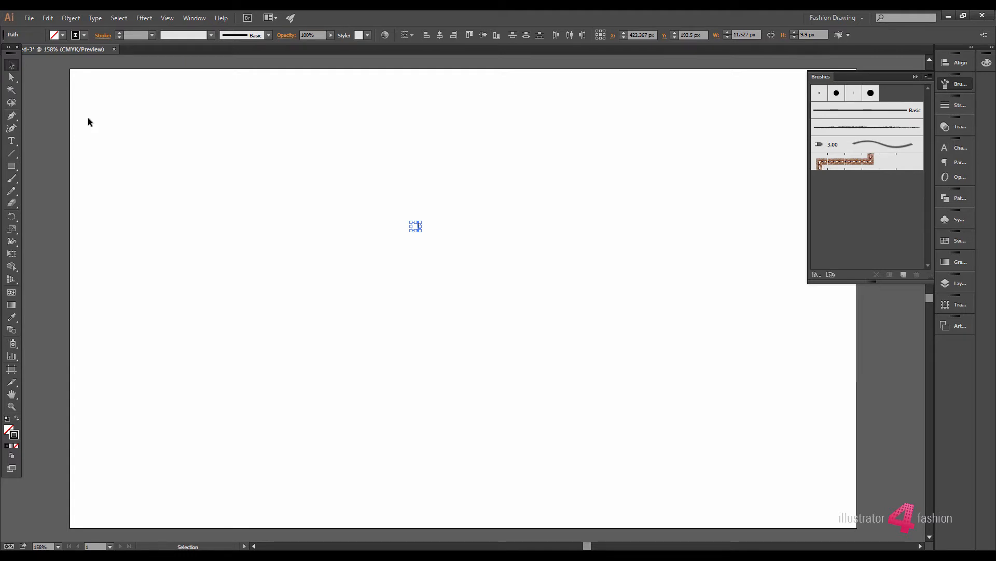
pyautogui.moveTo(419, 228)
pyautogui.mouseDown()
pyautogui.moveTo(827, 243)
pyautogui.moveTo(834, 225)
pyautogui.mouseUp()
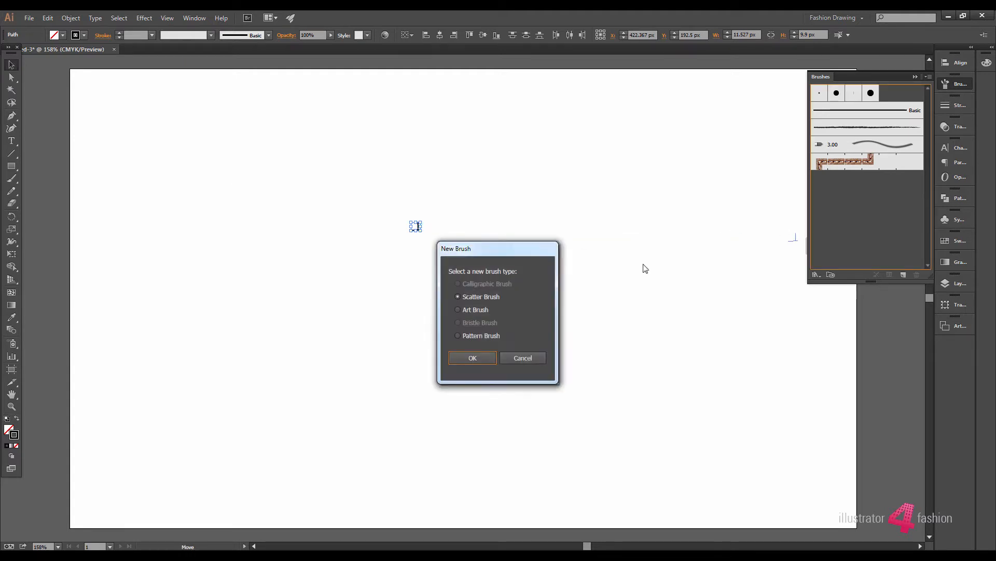
pyautogui.click(471, 357)
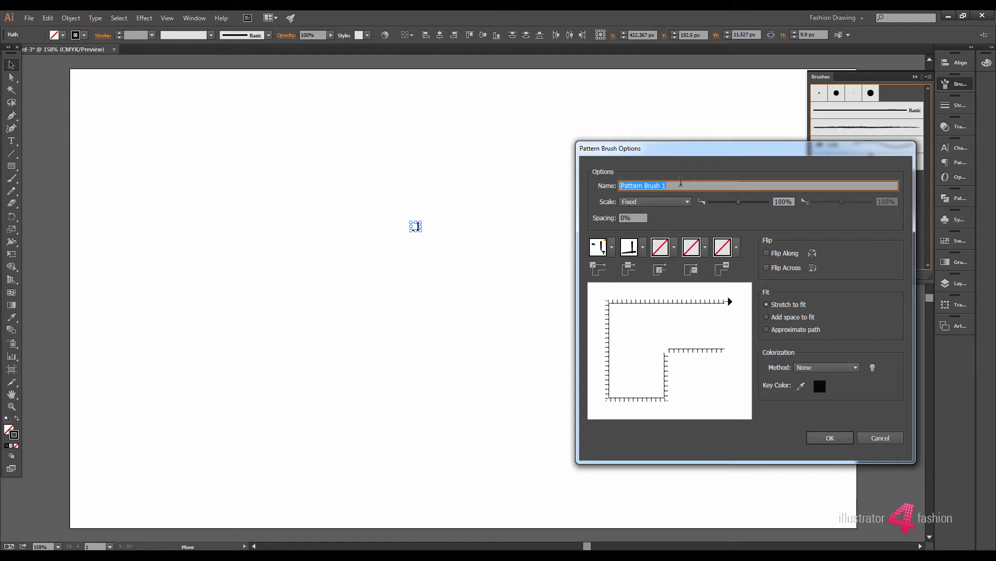
pyautogui.write('Blanket stitch')
# - Set the brush's outer and inner corner tiles to Auto-Centered and save the pattern brush
pyautogui.click(612, 248)
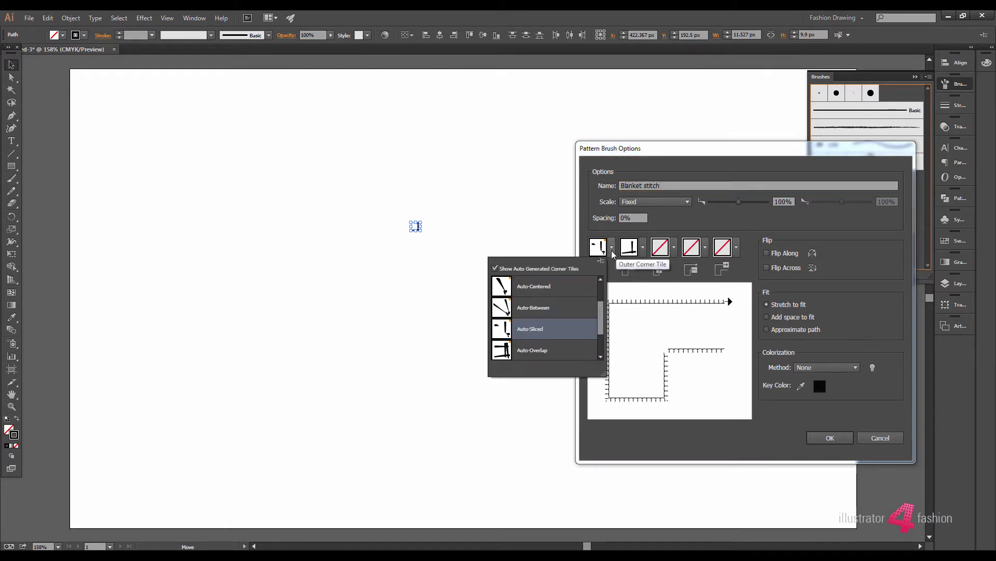
pyautogui.click(576, 287)
pyautogui.click(673, 248)
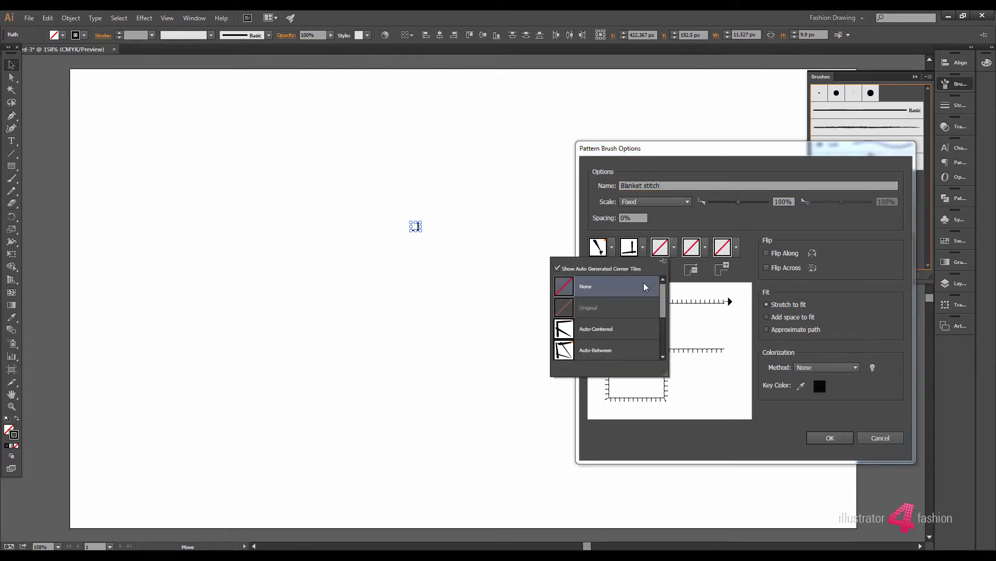
pyautogui.click(630, 334)
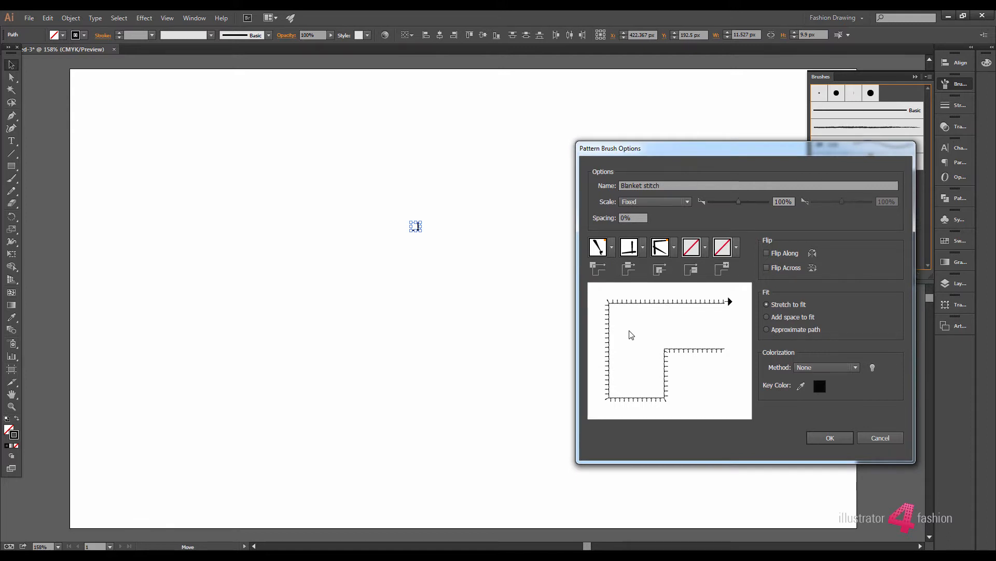
pyautogui.click(833, 436)
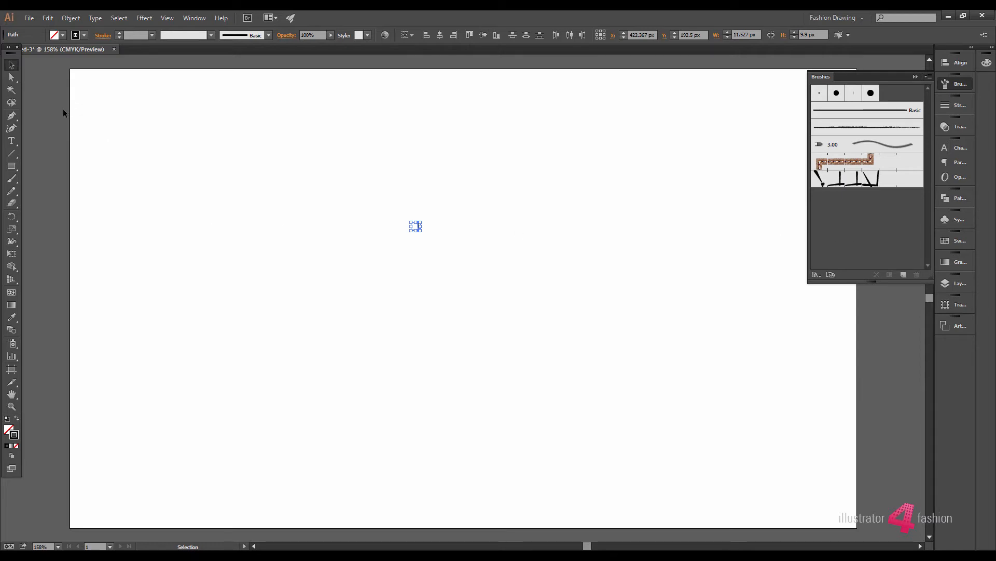
# - Draw an open, gently arched path about 396 px wide above the stitch artwork with the Pen tool
pyautogui.click(12, 116)
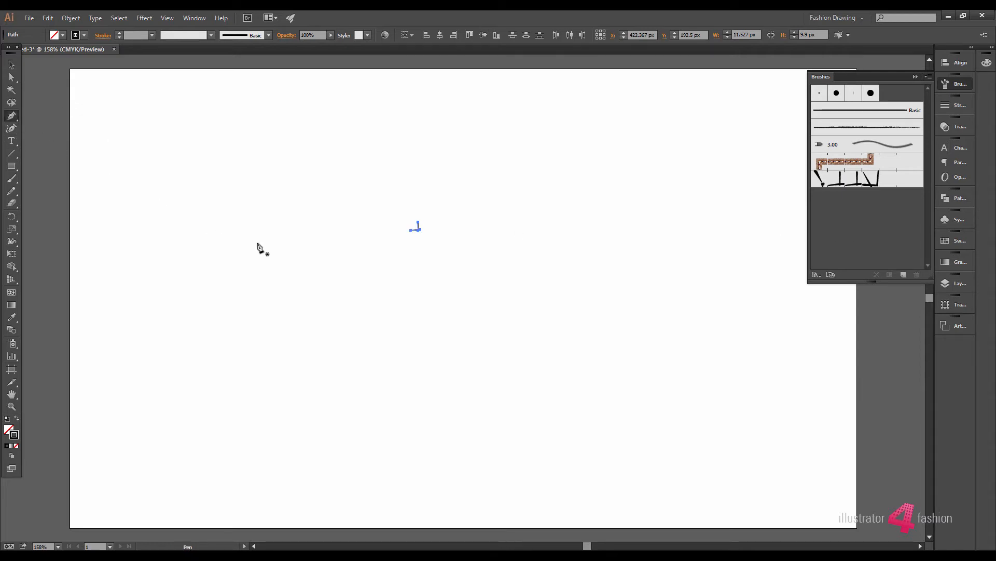
pyautogui.keyDown('ctrl'); pyautogui.click(287, 256); pyautogui.keyUp('ctrl')
pyautogui.click(256, 193)
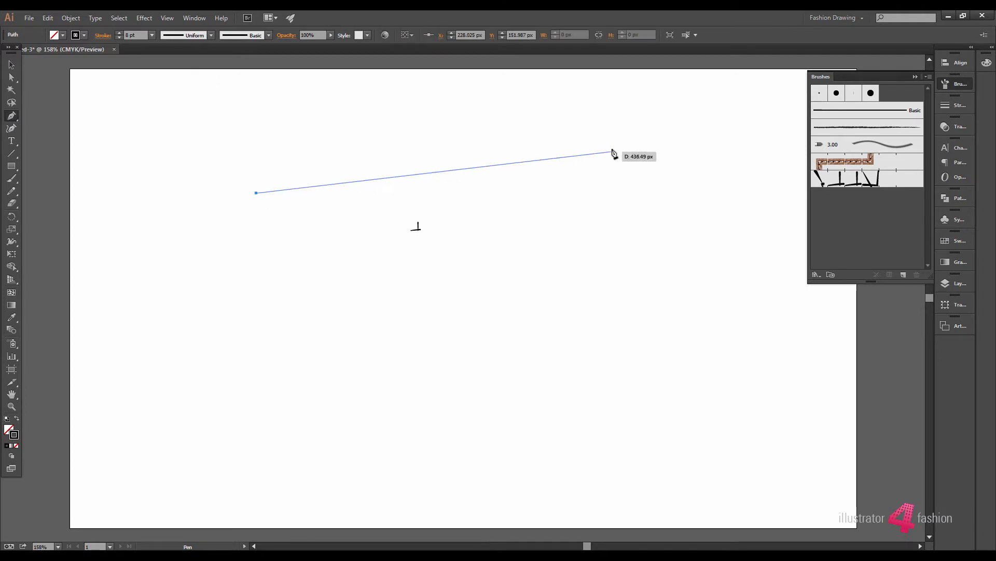
pyautogui.moveTo(582, 154); pyautogui.dragTo(684, 157)
pyautogui.keyDown('ctrl'); pyautogui.click(683, 169); pyautogui.keyUp('ctrl')
# - Apply the Blanket stitch brush to the arched path and delete the small source stitch artwork
pyautogui.click(12, 64)
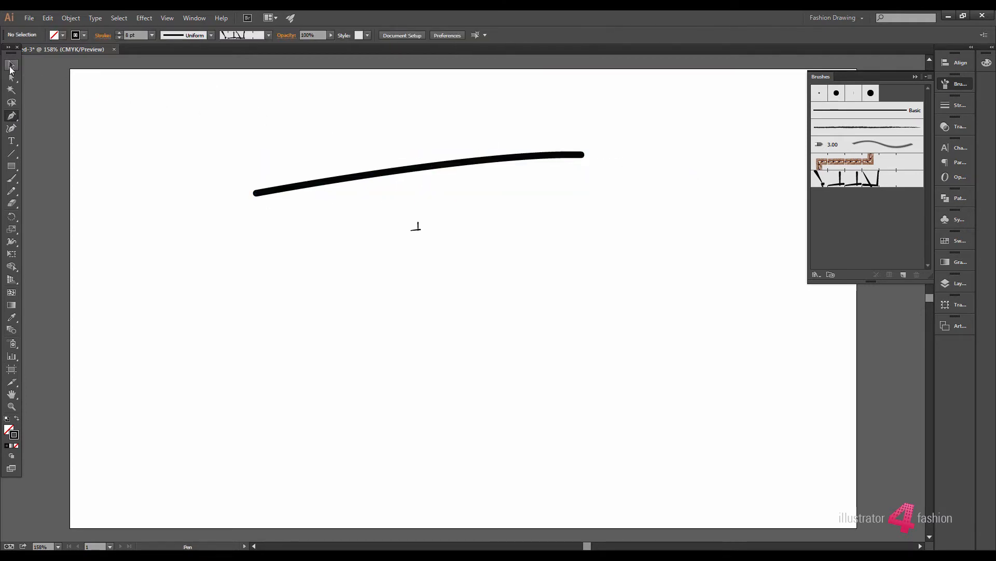
pyautogui.click(384, 171)
pyautogui.click(857, 178)
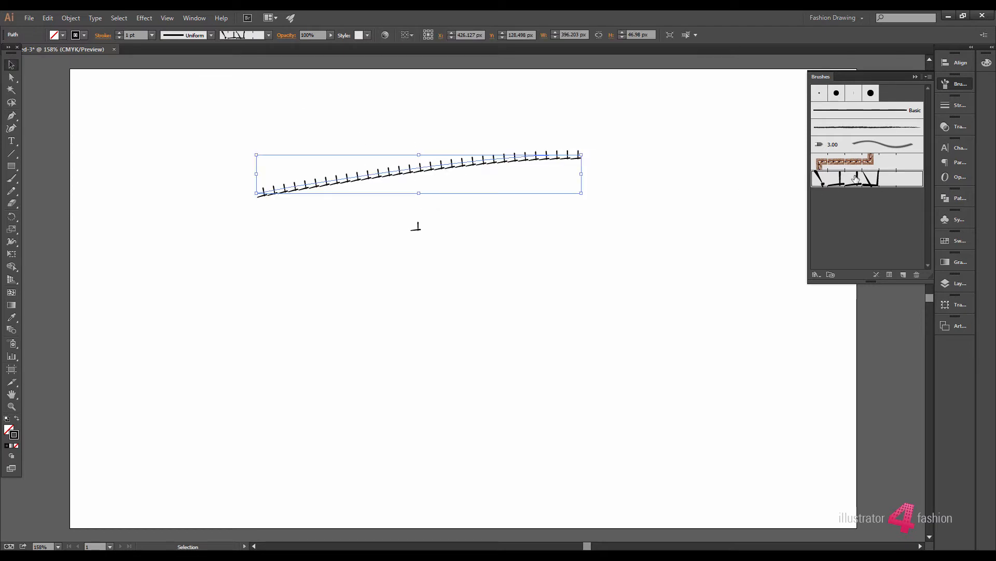
pyautogui.click(552, 234)
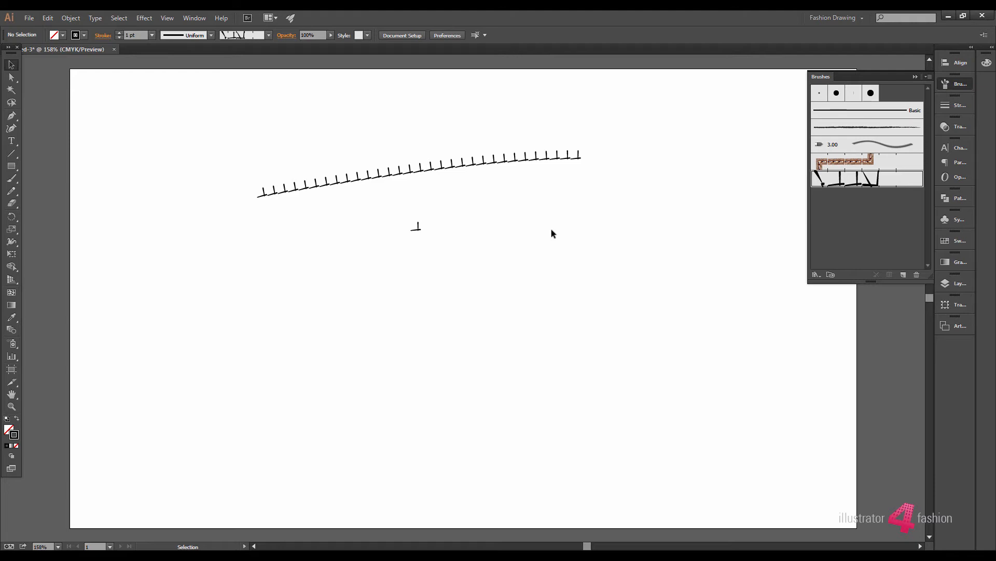
pyautogui.click(418, 227)
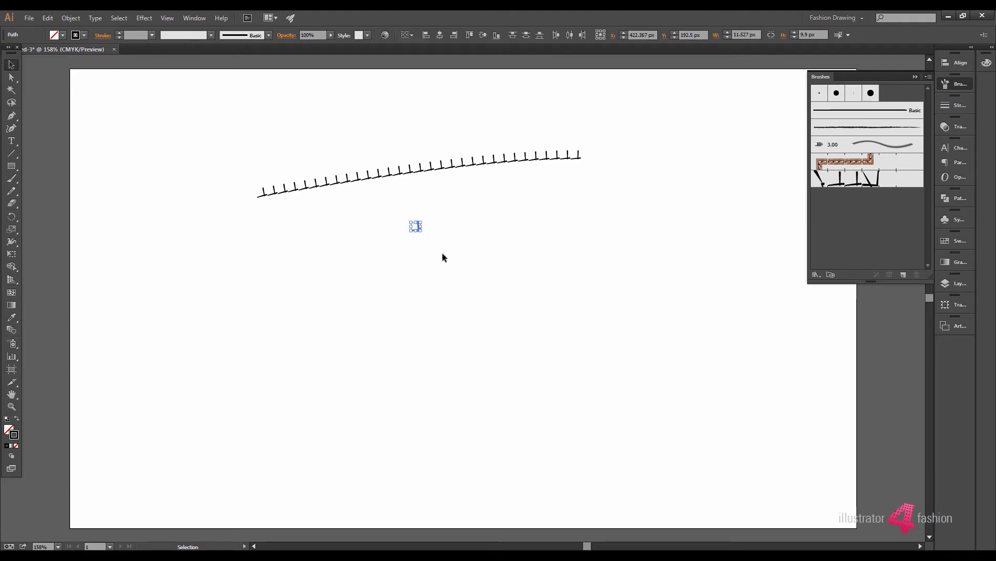
pyautogui.press('Delete')
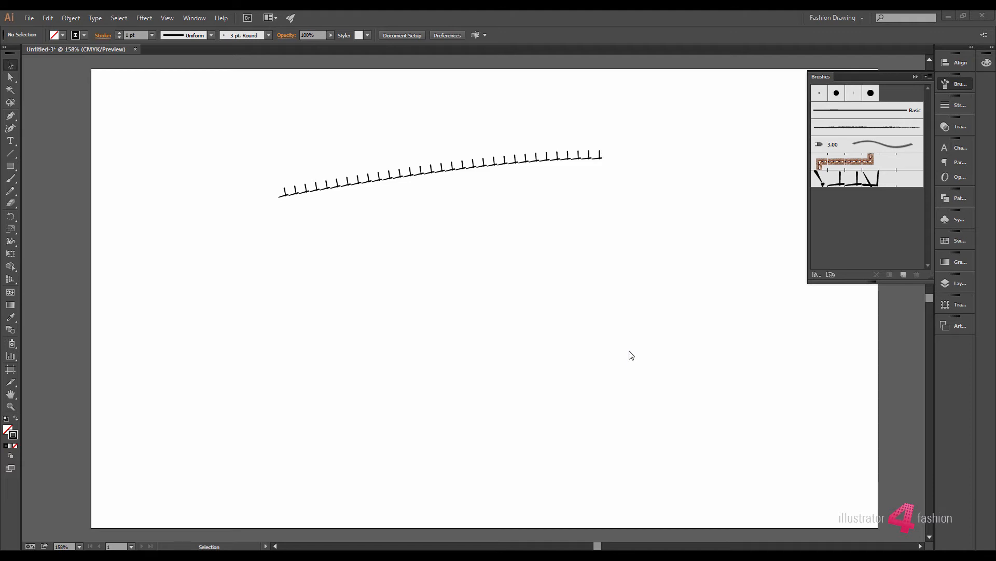
# - Draw a flat ellipse about 27 by 9 px below the stitched path and give it a black fill without stroke
pyautogui.click(18, 167)
pyautogui.click(39, 191)
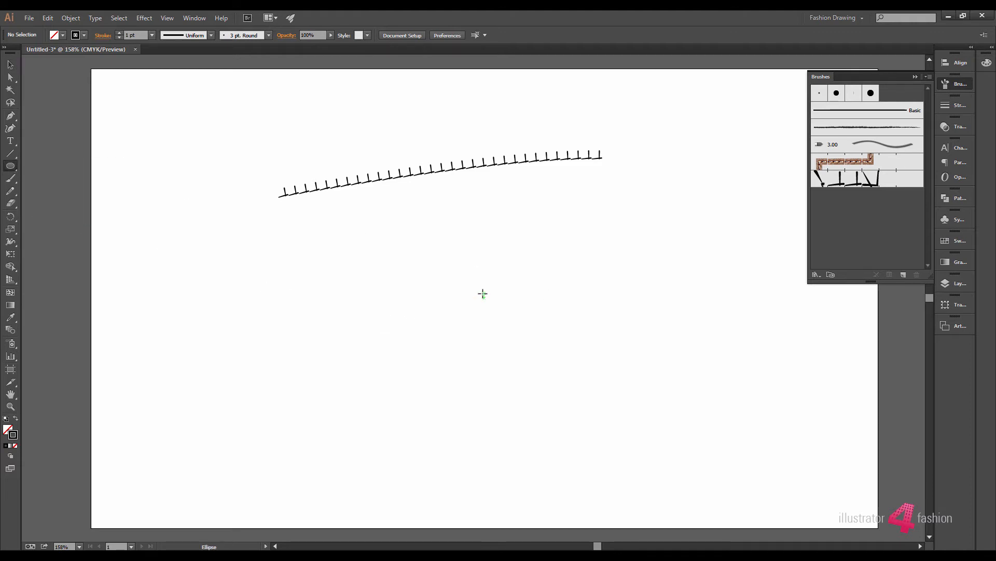
pyautogui.moveTo(485, 294); pyautogui.dragTo(506, 300)
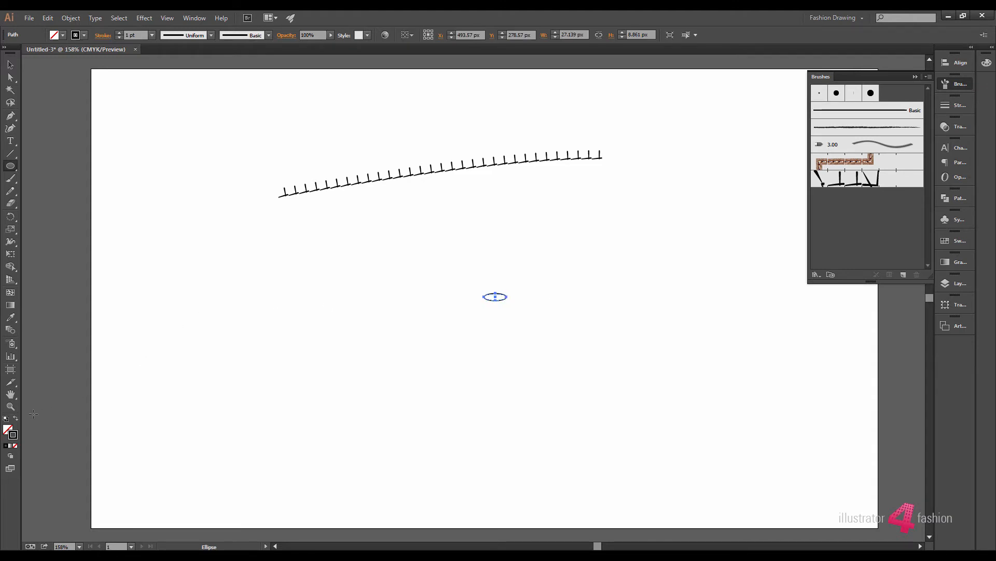
pyautogui.click(16, 418)
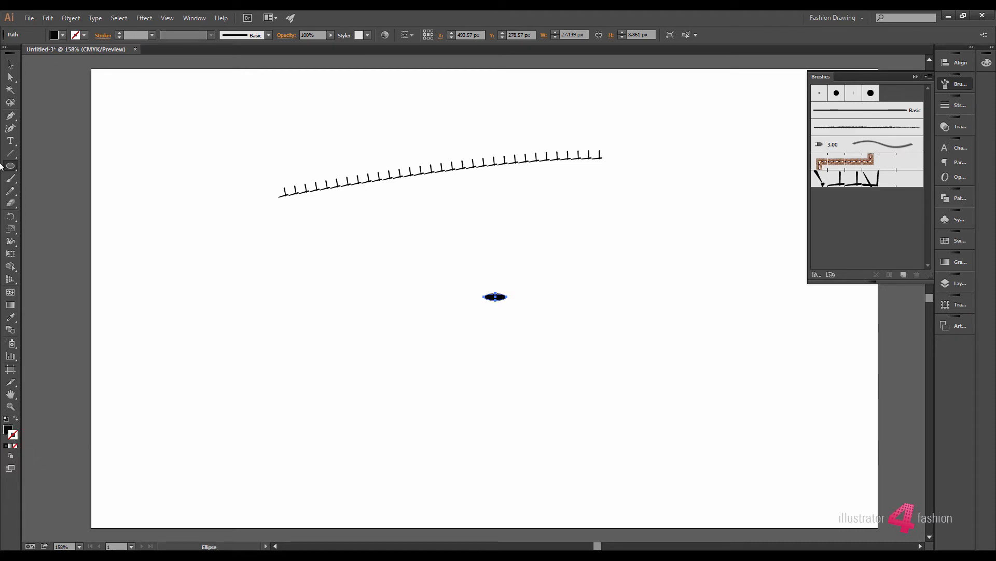
# - Rotate the ellipse slightly counterclockwise and place a duplicate about 29 px to its right at the same height
pyautogui.click(10, 64)
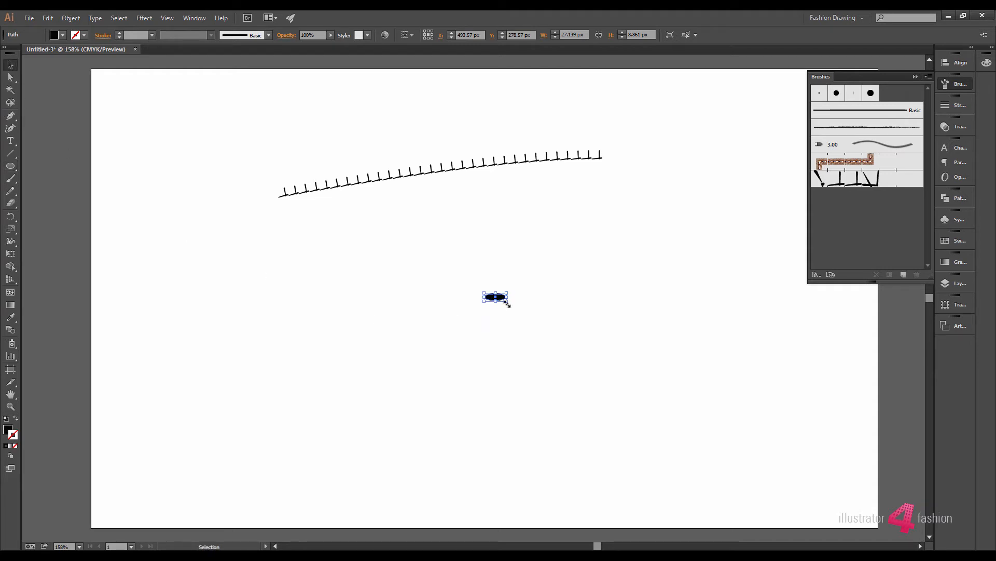
pyautogui.moveTo(509, 302); pyautogui.dragTo(513, 299)
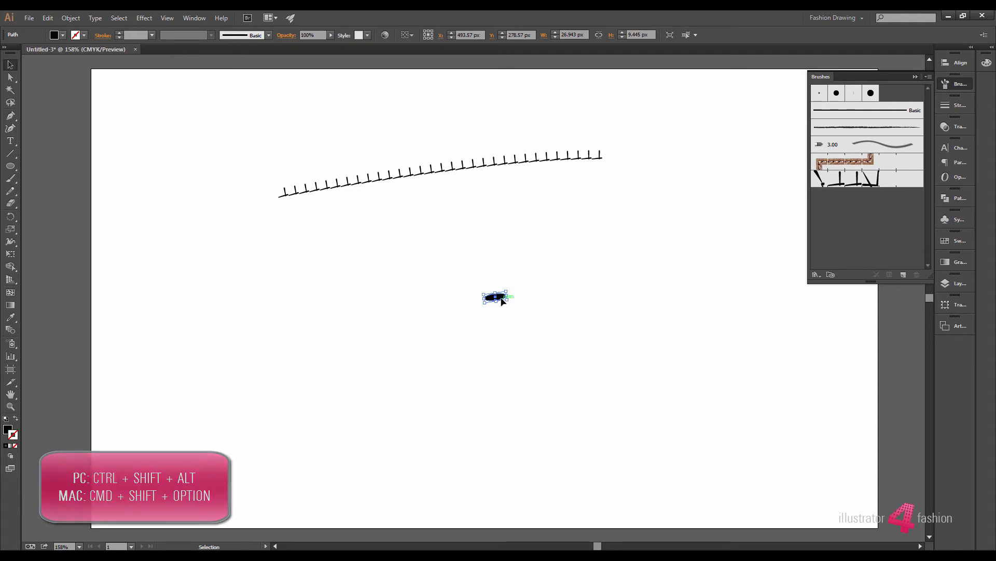
pyautogui.moveTo(506, 299); pyautogui.dragTo(525, 302)
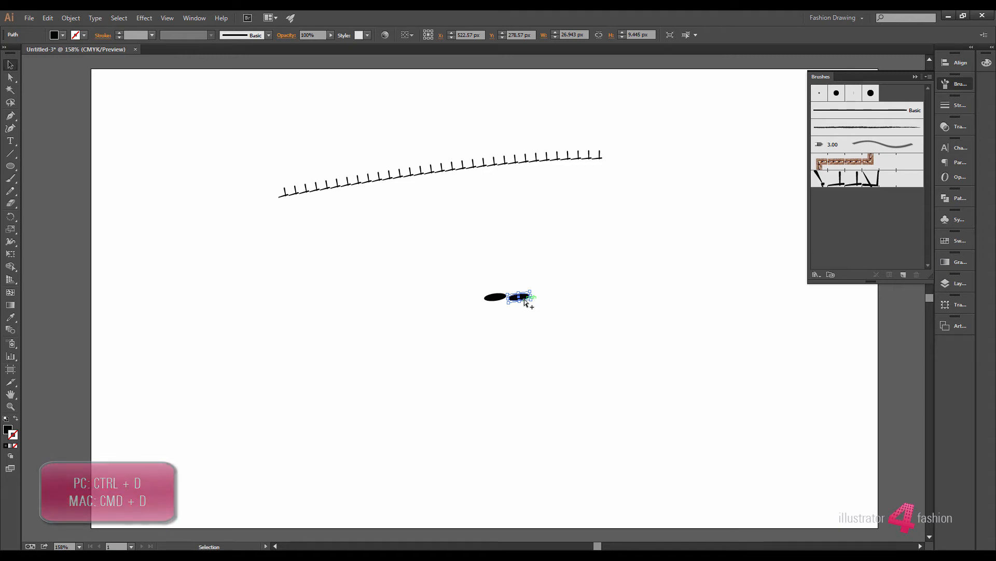
# - Repeat the ellipse duplication once to add a third ellipse at the same spacing
pyautogui.press('a')
pyautogui.hotkey('ctrl', 'd')
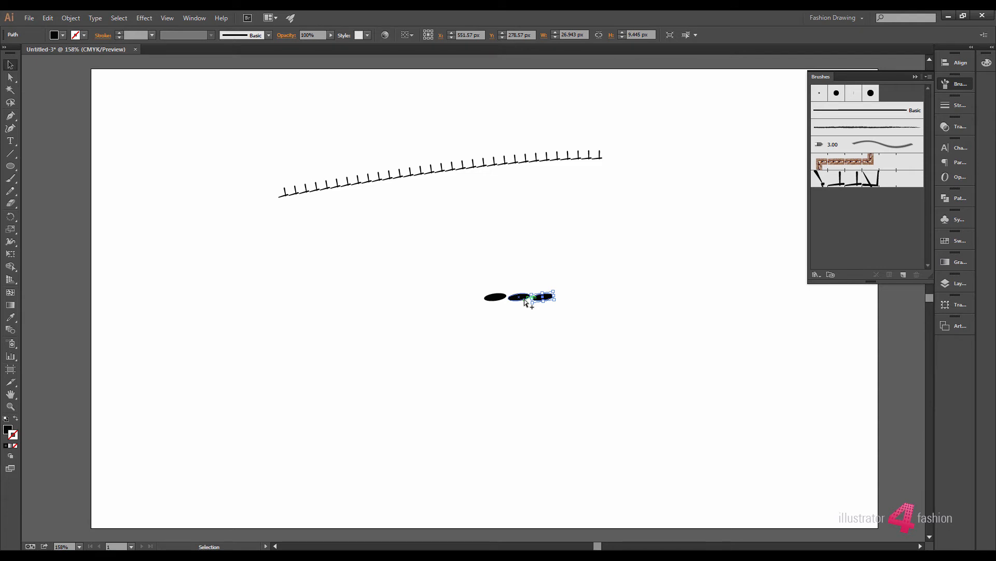
# - Create a pattern brush from the three ellipses, keeping the default brush options
pyautogui.moveTo(452, 276)
pyautogui.mouseDown()
pyautogui.moveTo(562, 315)
pyautogui.moveTo(868, 227)
pyautogui.mouseUp()
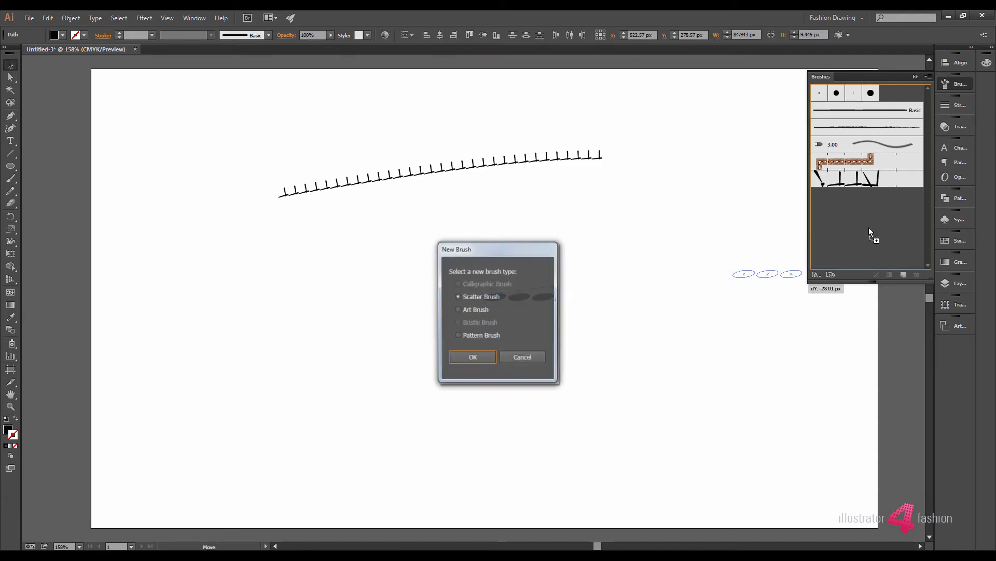
pyautogui.click(483, 336)
pyautogui.click(481, 356)
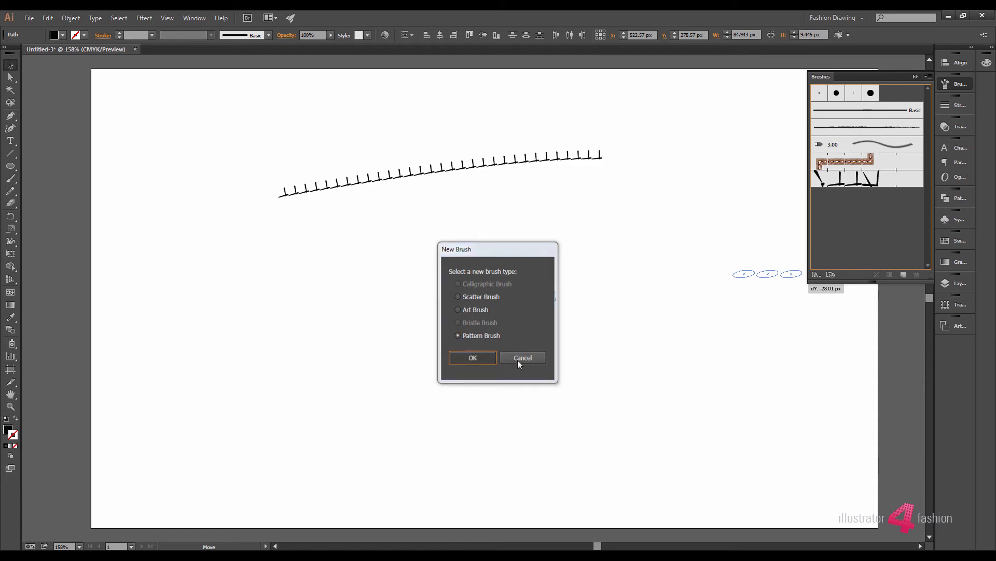
pyautogui.click(829, 438)
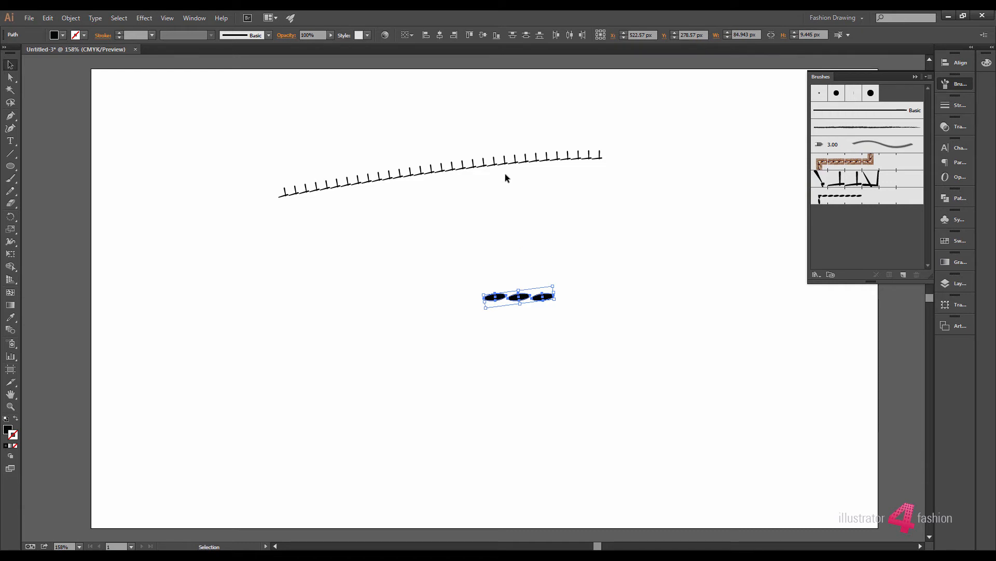
# - Apply the new ellipse pattern brush to the arched path
pyautogui.moveTo(458, 129); pyautogui.dragTo(538, 200)
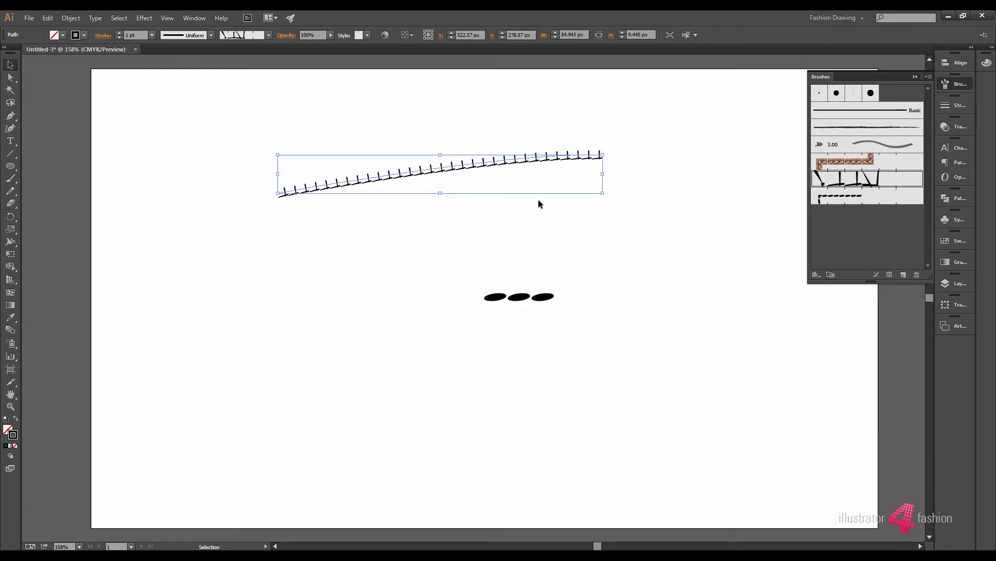
pyautogui.click(866, 196)
pyautogui.click(544, 216)
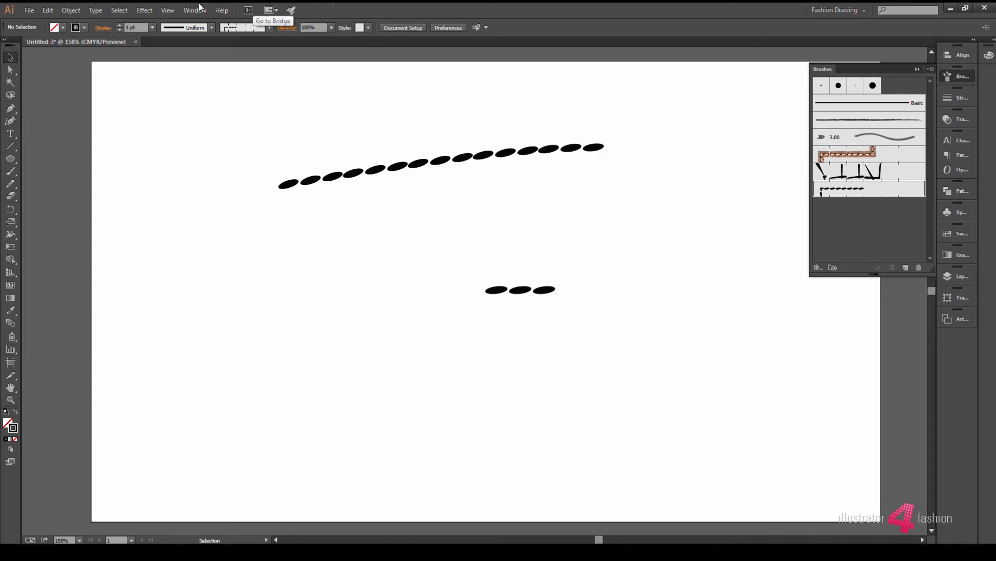
# - Show the rulers and place vertical guides through the centres of the first and third ellipses
pyautogui.click(167, 10)
pyautogui.moveTo(222, 246)
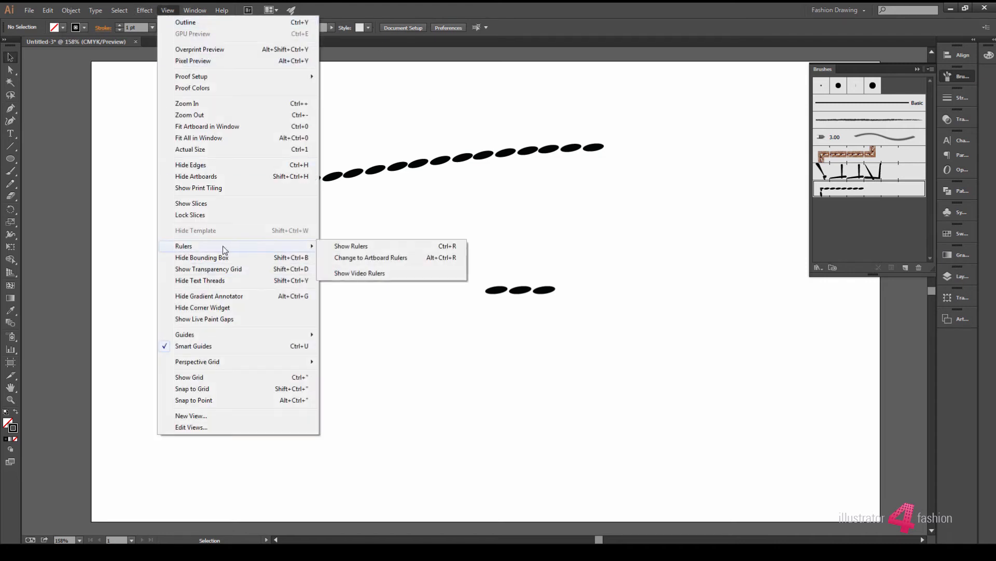
pyautogui.click(332, 247)
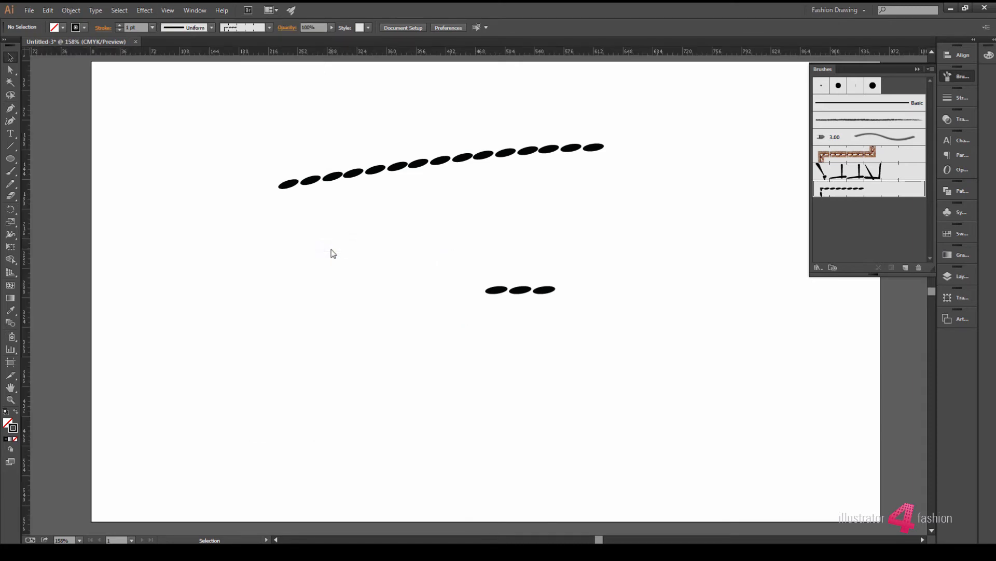
pyautogui.click(490, 290)
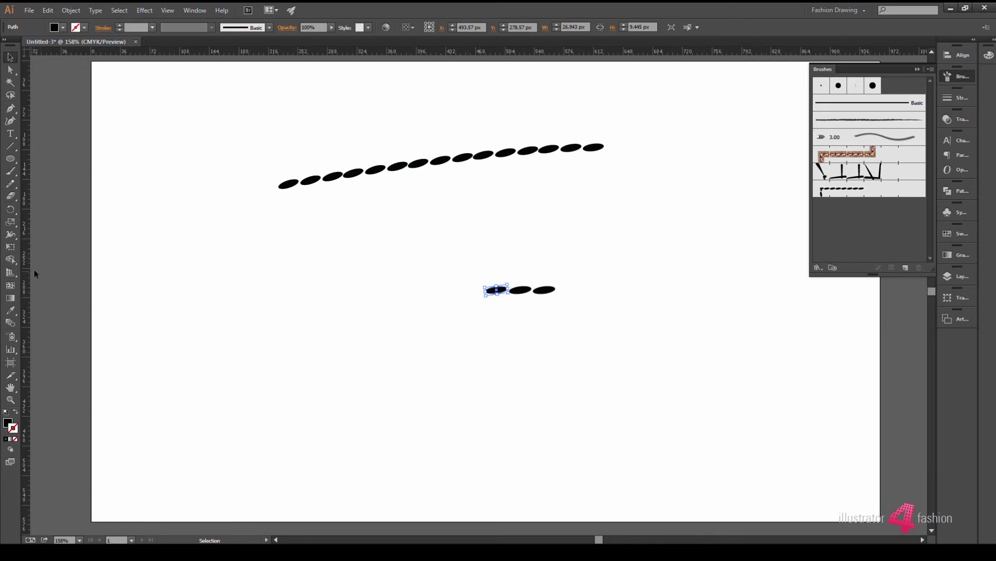
pyautogui.moveTo(26, 269); pyautogui.dragTo(498, 307)
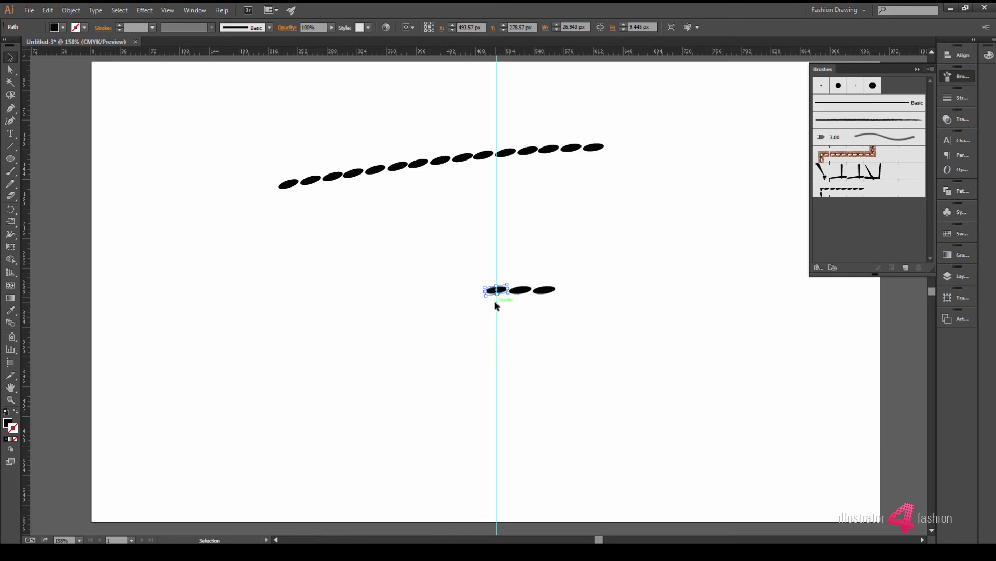
pyautogui.click(545, 289)
pyautogui.moveTo(27, 285); pyautogui.dragTo(544, 335)
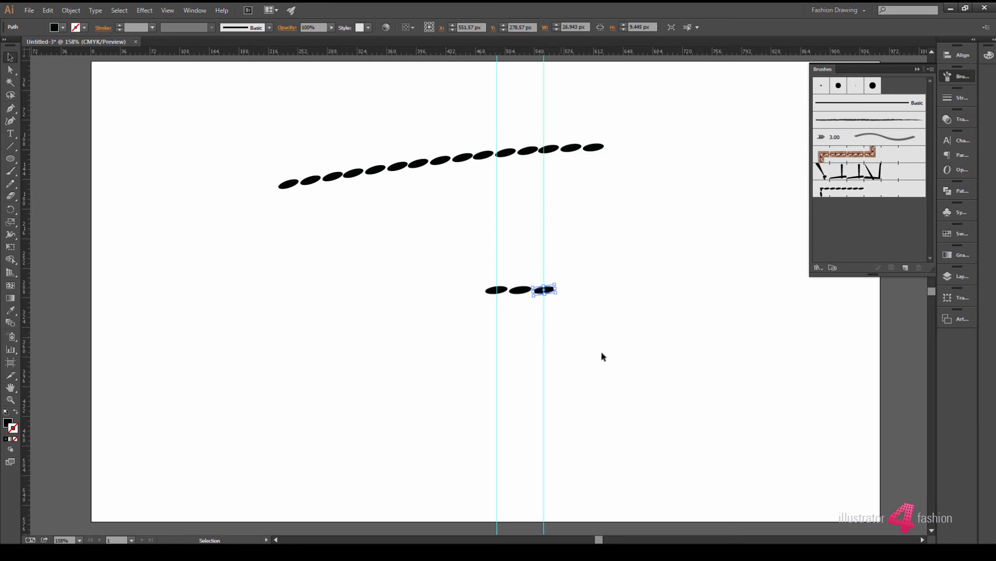
pyautogui.click(647, 368)
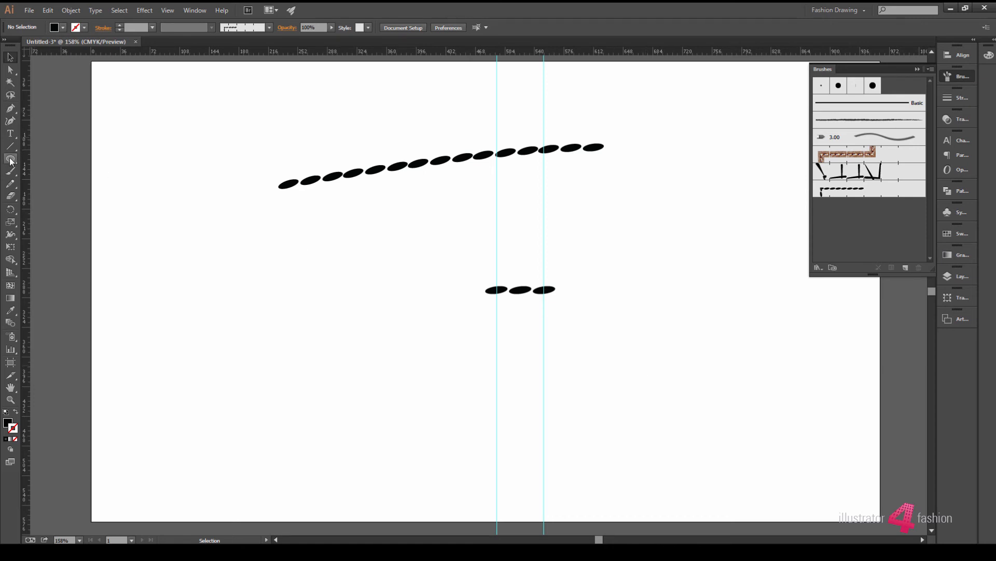
# - Draw a rectangle about 57 by 18 px over the ellipses, spanning between the two guides, and remove its fill
pyautogui.moveTo(10, 161); pyautogui.dragTo(46, 158)
pyautogui.moveTo(497, 281); pyautogui.dragTo(543, 296)
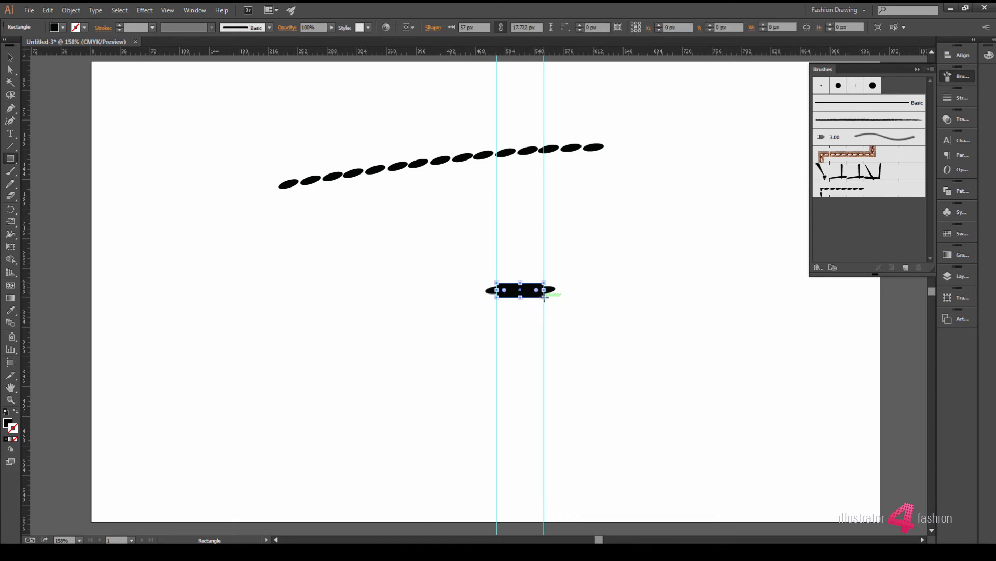
pyautogui.click(8, 422)
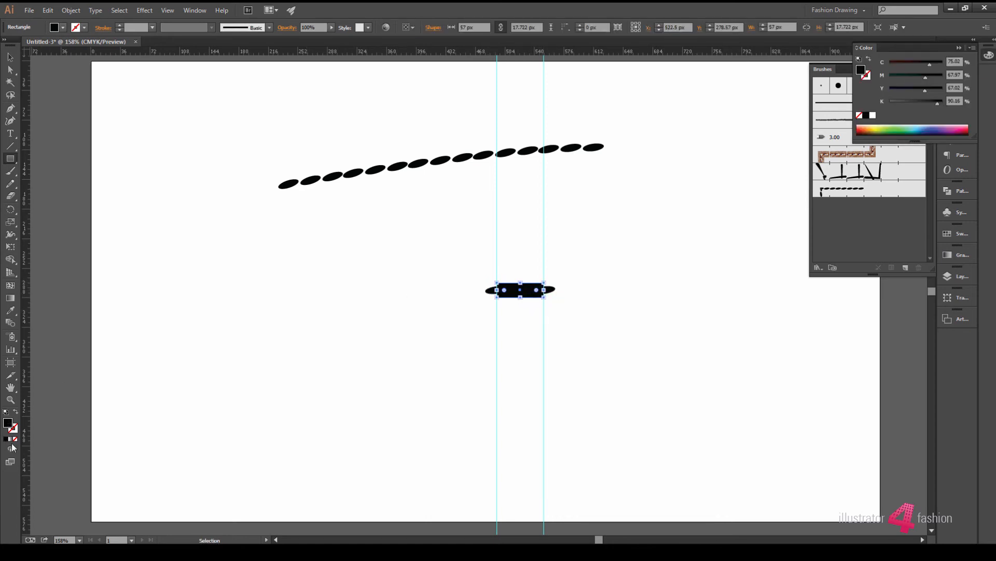
pyautogui.click(15, 439)
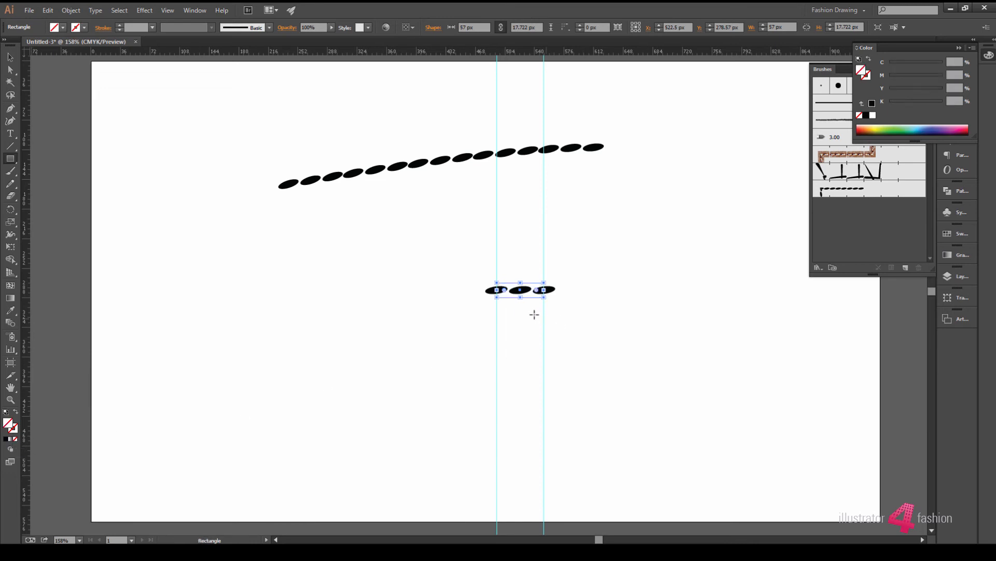
# - Send the unfilled rectangle to the back, behind the ellipses
pyautogui.rightClick(526, 297)
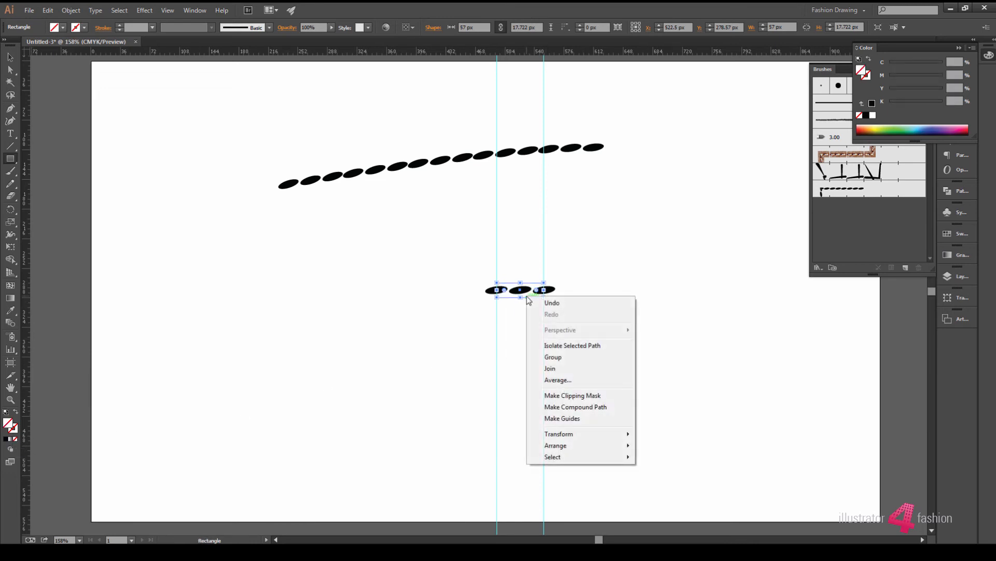
pyautogui.moveTo(620, 444)
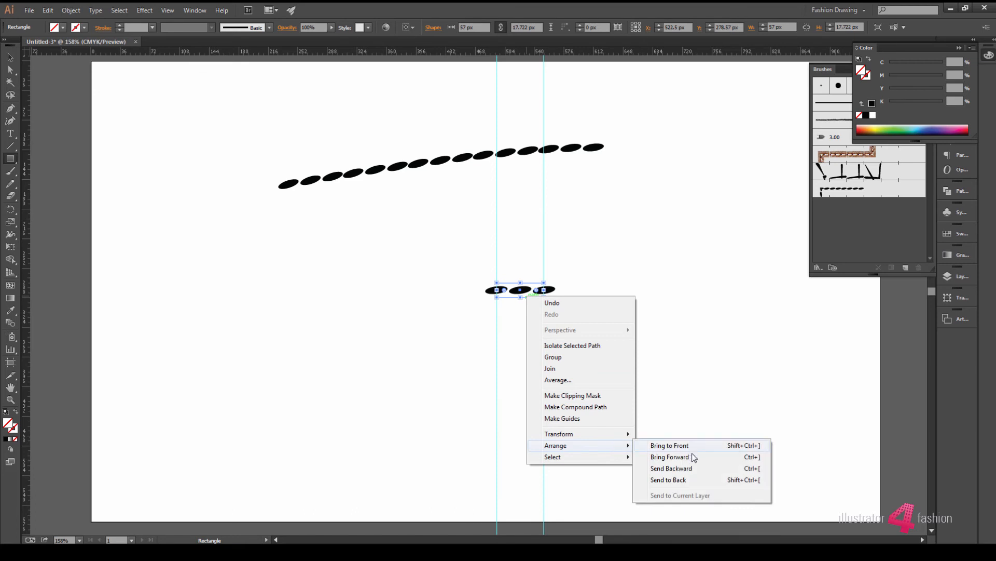
pyautogui.click(687, 480)
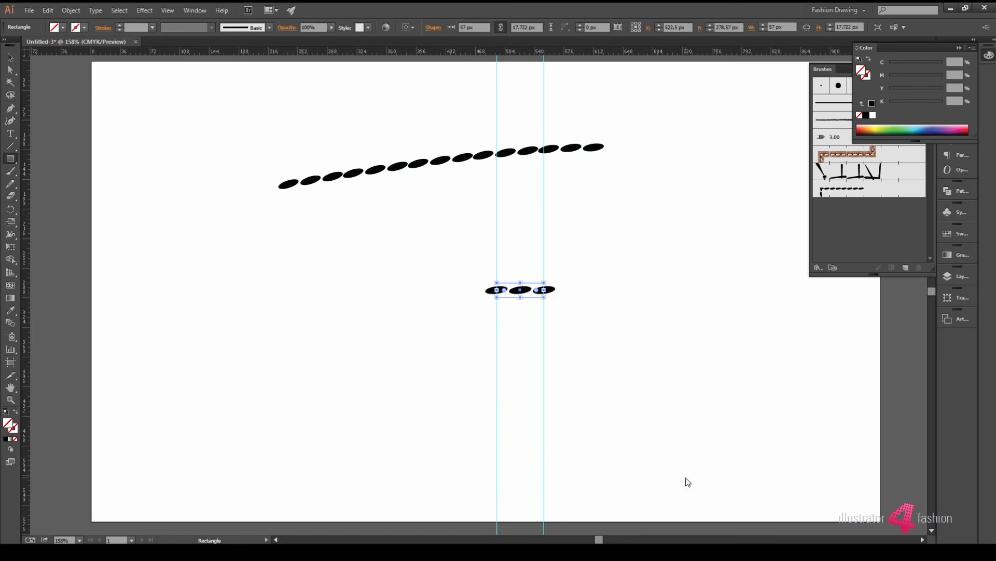
# - Create a pattern brush named Topstitch from the three ellipses and the unfilled rectangle, with the outer corner tile set to None
pyautogui.click(9, 59)
pyautogui.moveTo(447, 264); pyautogui.dragTo(584, 343)
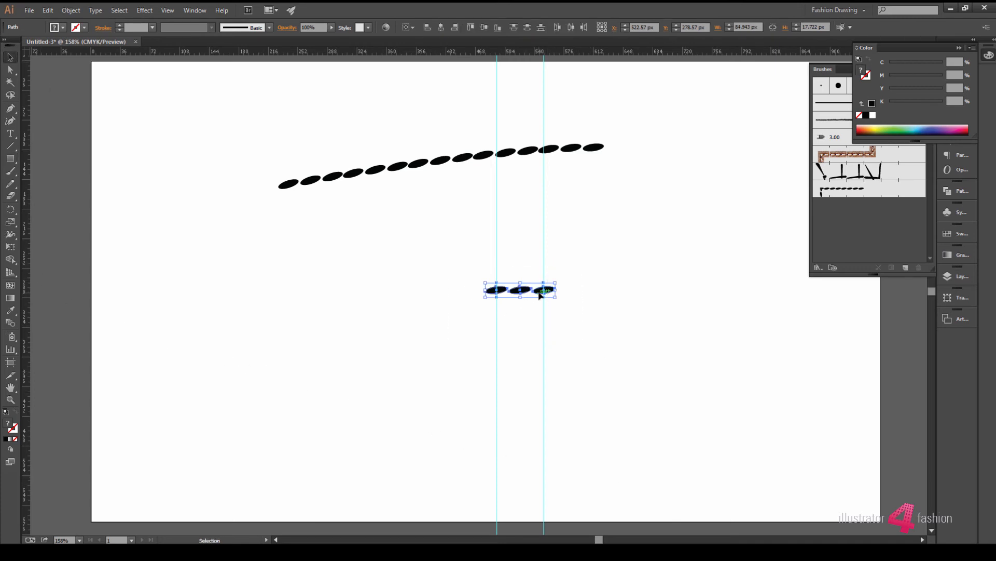
pyautogui.moveTo(540, 295); pyautogui.dragTo(899, 232)
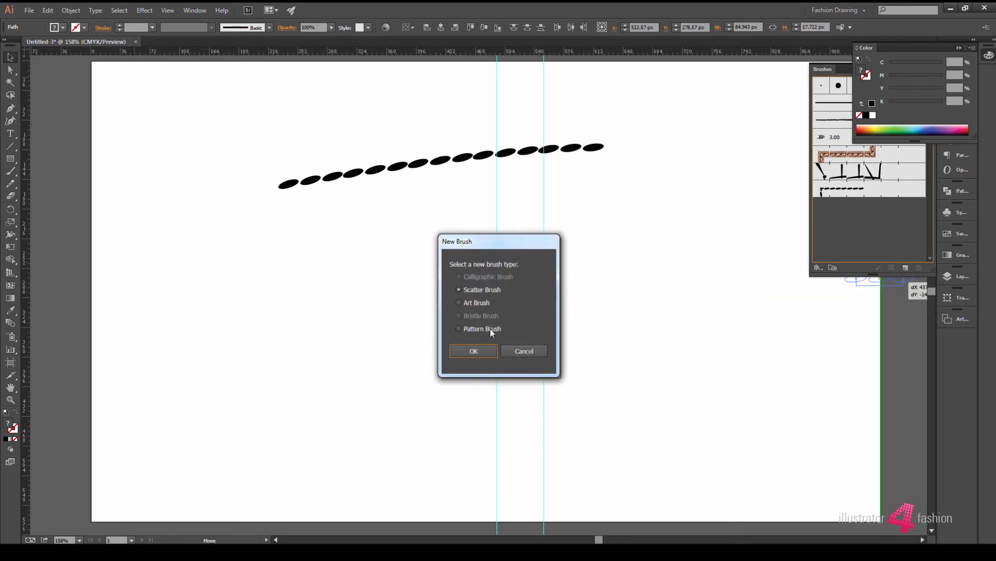
pyautogui.click(488, 328)
pyautogui.click(472, 352)
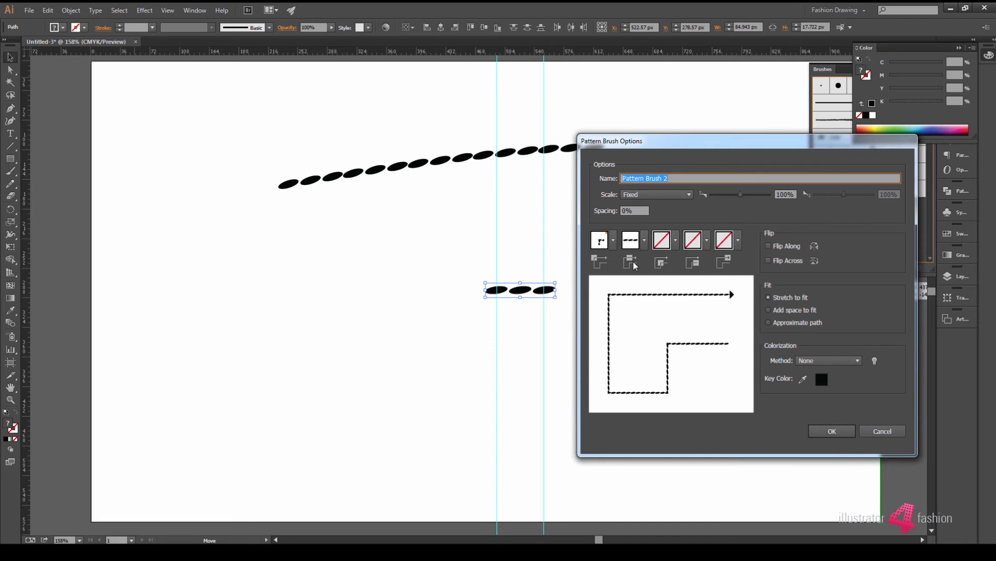
pyautogui.write('Topstitch')
pyautogui.click(613, 242)
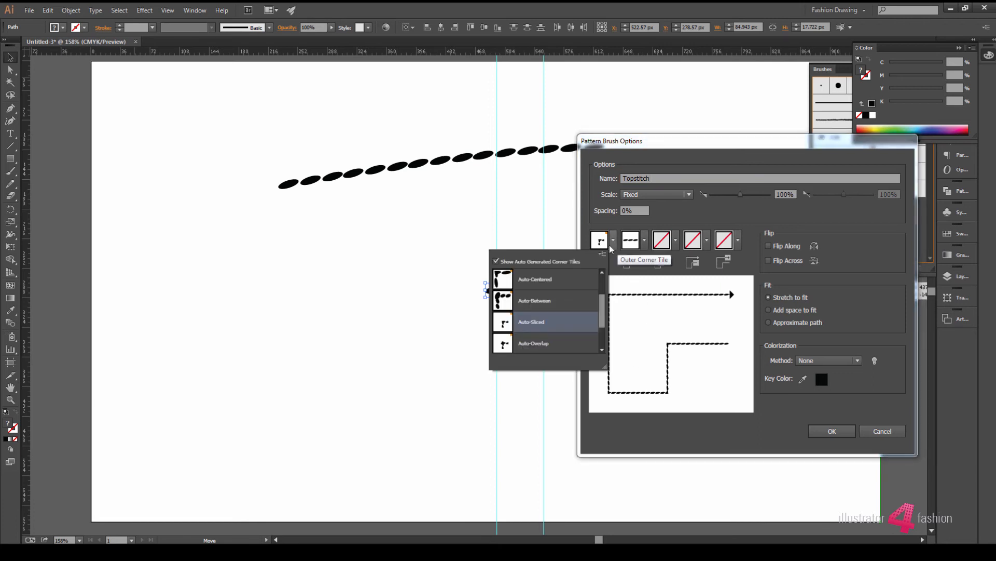
pyautogui.scroll(2, 603, 302)
pyautogui.click(575, 276)
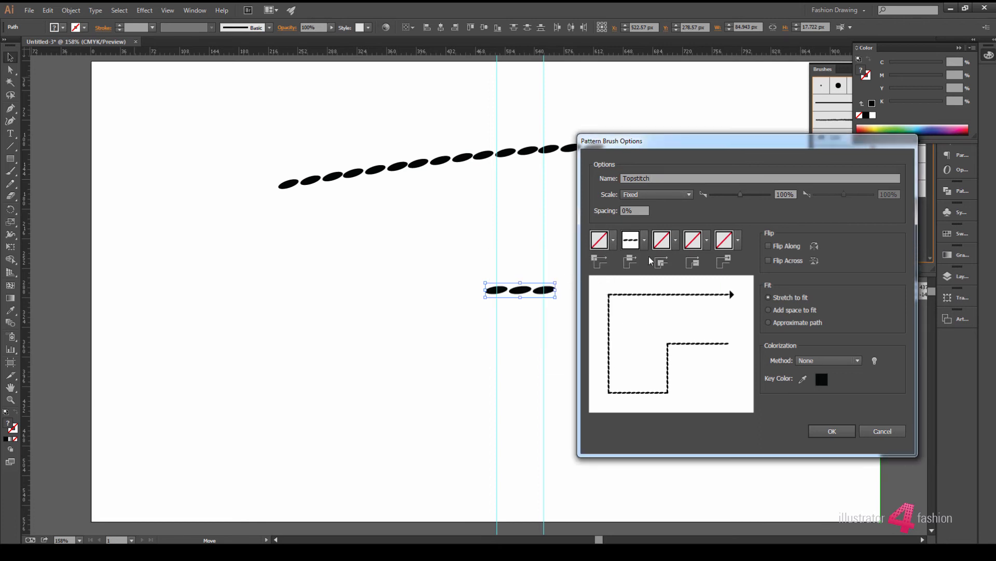
pyautogui.click(826, 433)
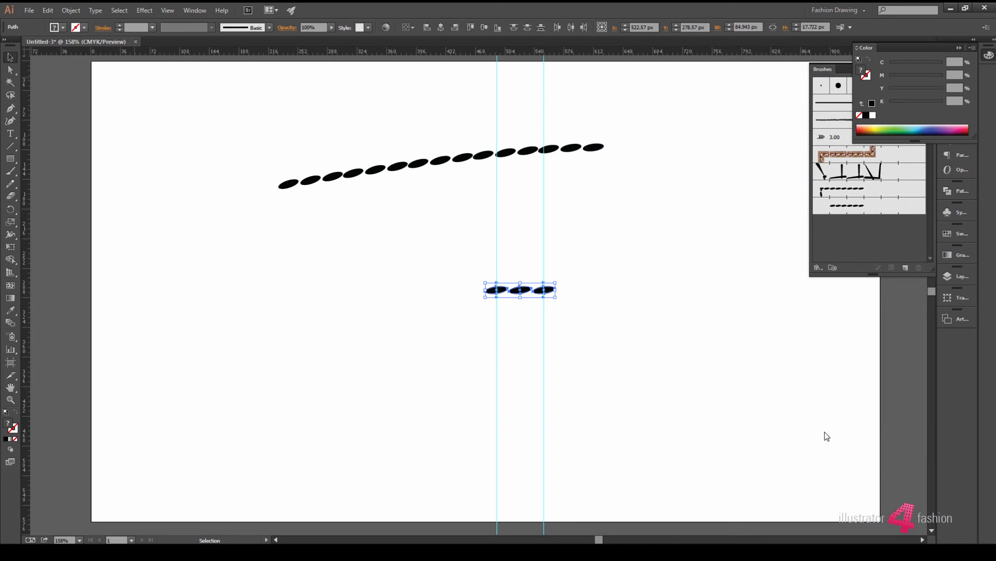
# - Apply the Topstitch brush to the arched path in place of the first ellipse brush
pyautogui.moveTo(461, 120); pyautogui.dragTo(481, 186)
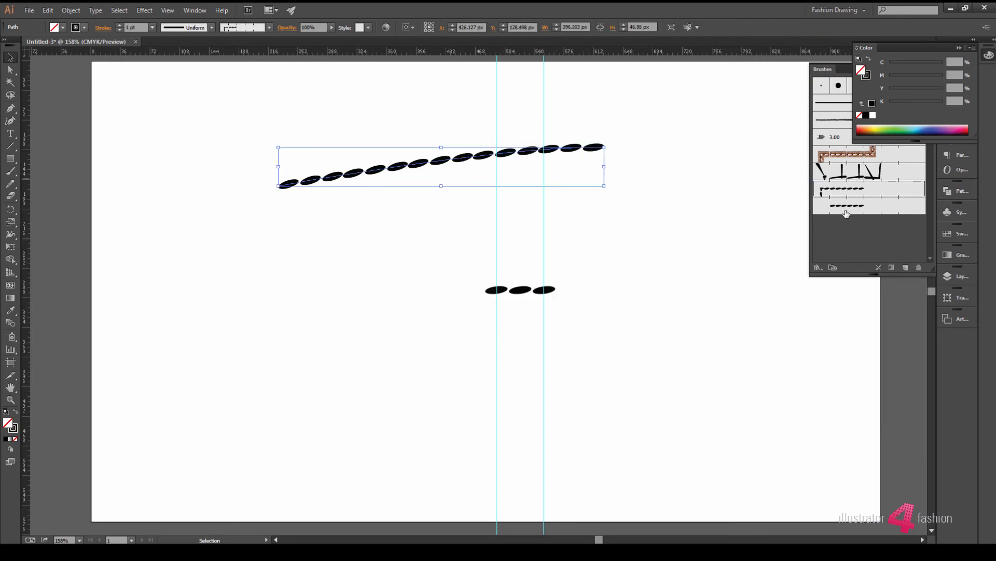
pyautogui.click(846, 210)
pyautogui.click(644, 208)
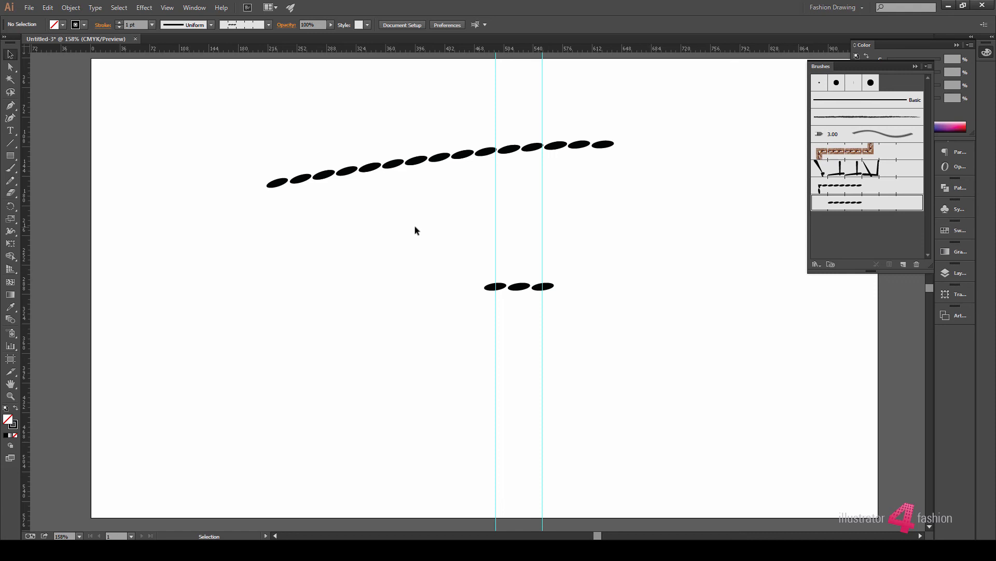
# - Delete both ellipse-based pattern brushes and remove their strokes from the arched path
pyautogui.click(857, 185)
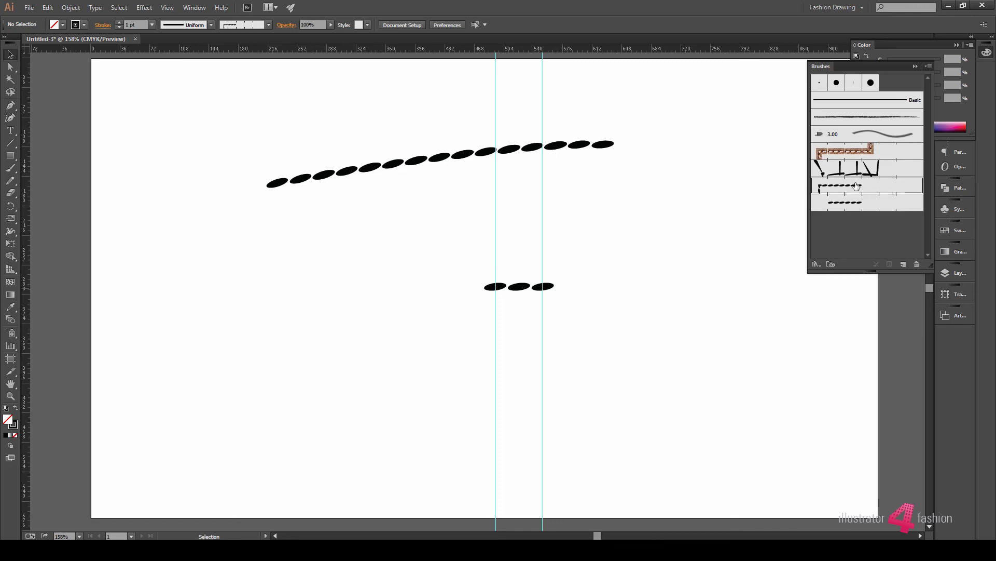
pyautogui.moveTo(860, 204); pyautogui.dragTo(915, 264)
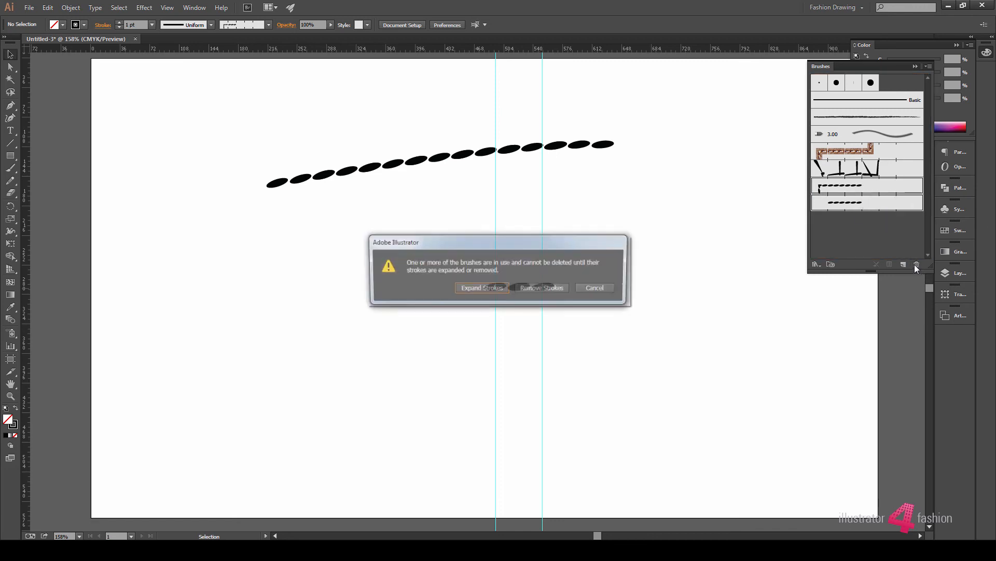
pyautogui.click(560, 288)
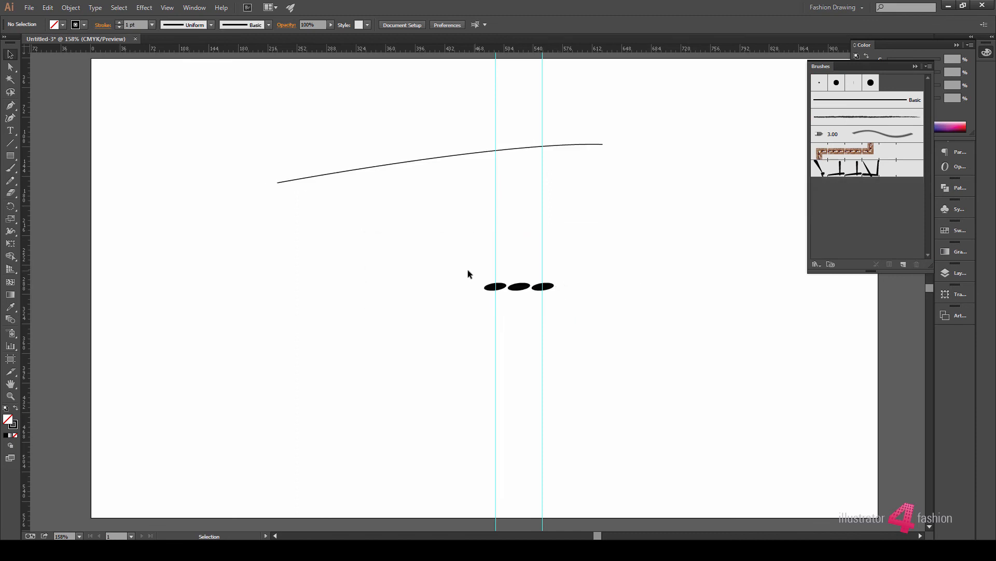
# - Scale the ellipses and rectangle down proportionally to about 36 by 8 px and start a new pattern brush from them
pyautogui.moveTo(468, 270); pyautogui.dragTo(574, 310)
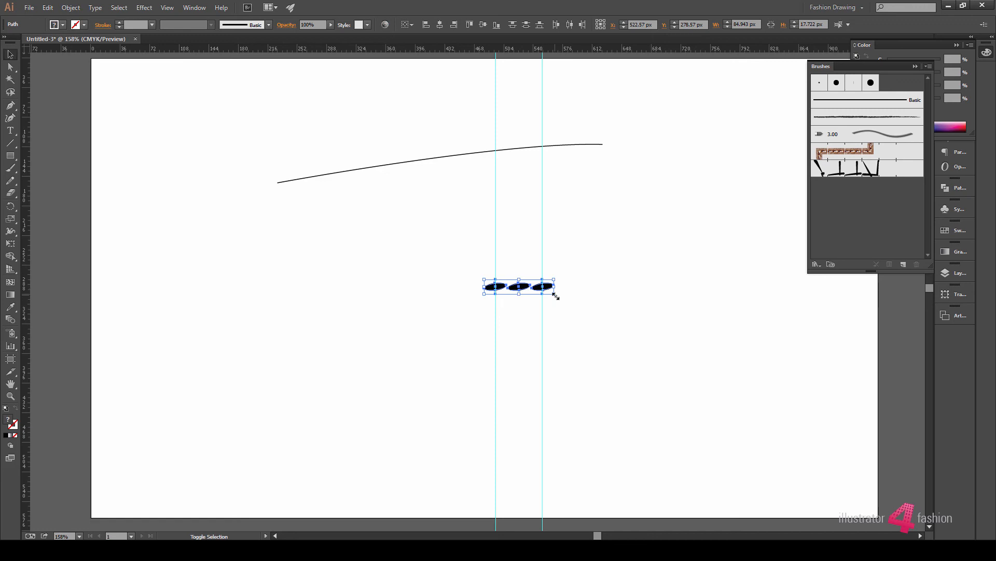
pyautogui.moveTo(554, 294)
pyautogui.mouseDown()
pyautogui.moveTo(509, 287)
pyautogui.moveTo(839, 224)
pyautogui.moveTo(839, 214)
pyautogui.mouseUp()
pyautogui.click(488, 326)
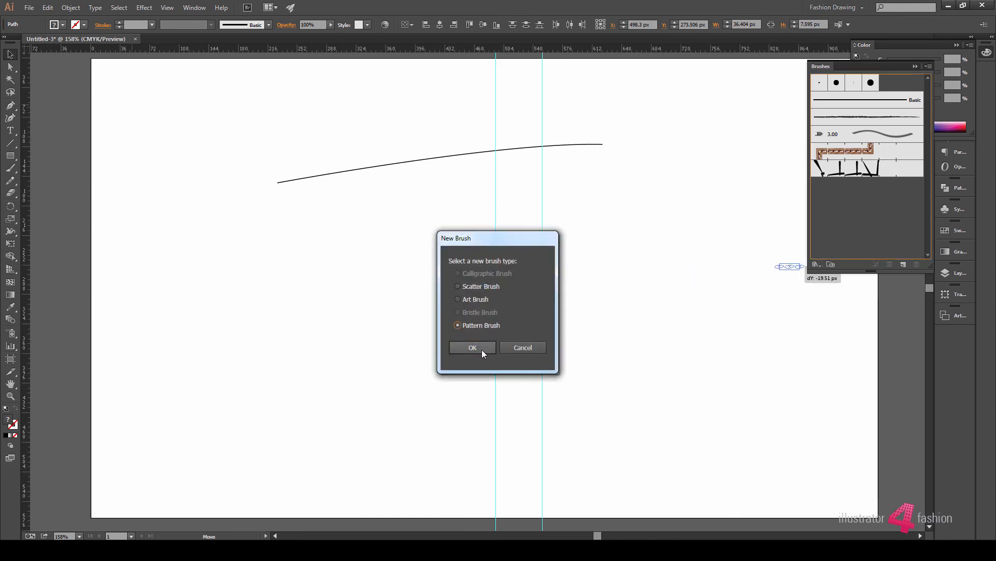
pyautogui.click(482, 350)
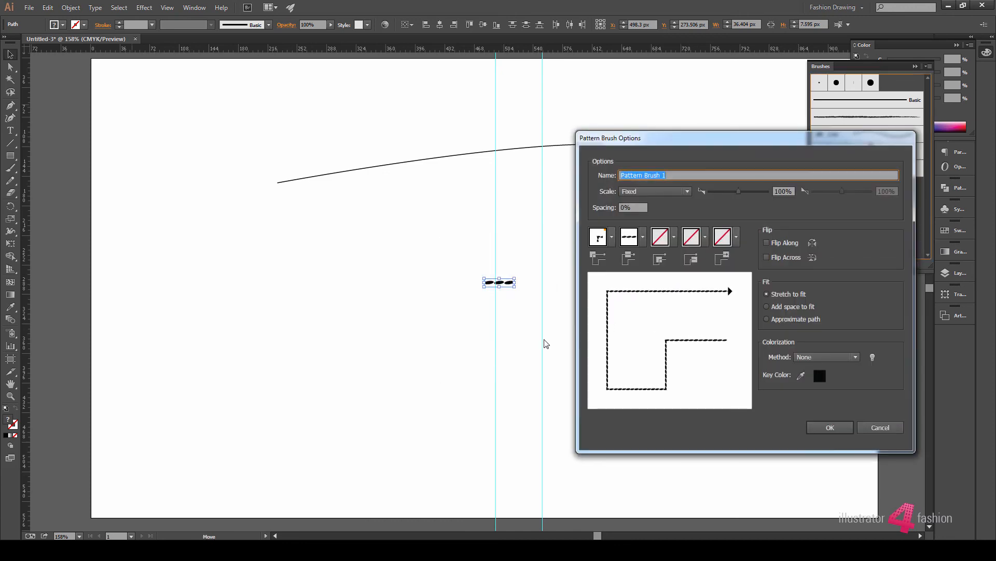
# - Name the pattern brush Topstitch, set its outer corner tile to None and create it
pyautogui.write('Topstitch')
pyautogui.click(613, 238)
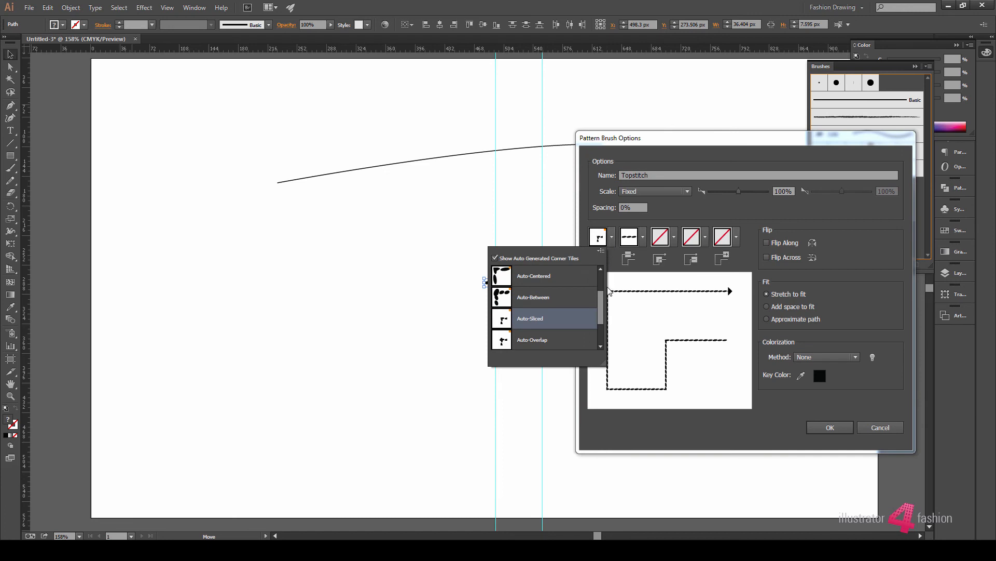
pyautogui.scroll(3, 581, 291)
pyautogui.click(581, 273)
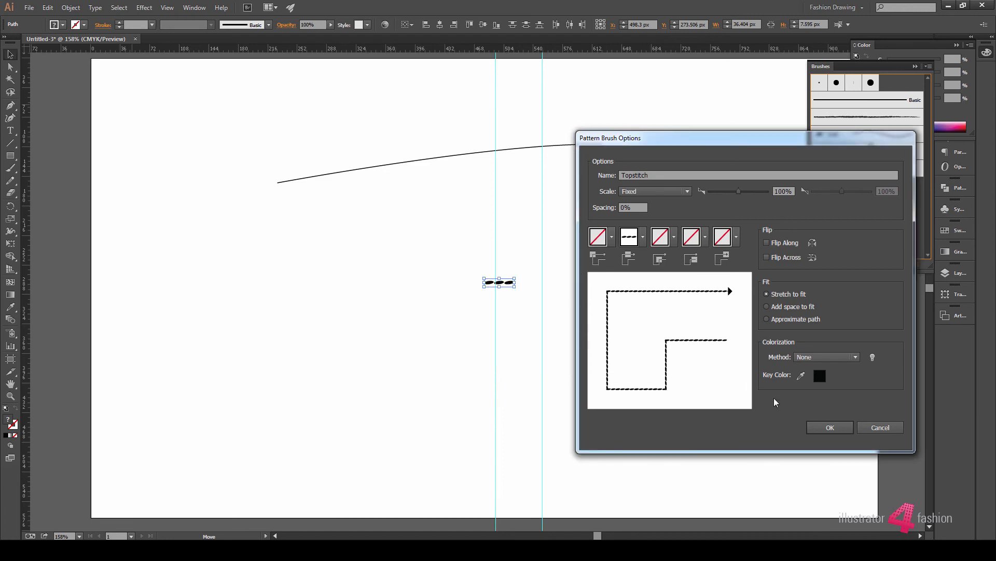
pyautogui.click(838, 425)
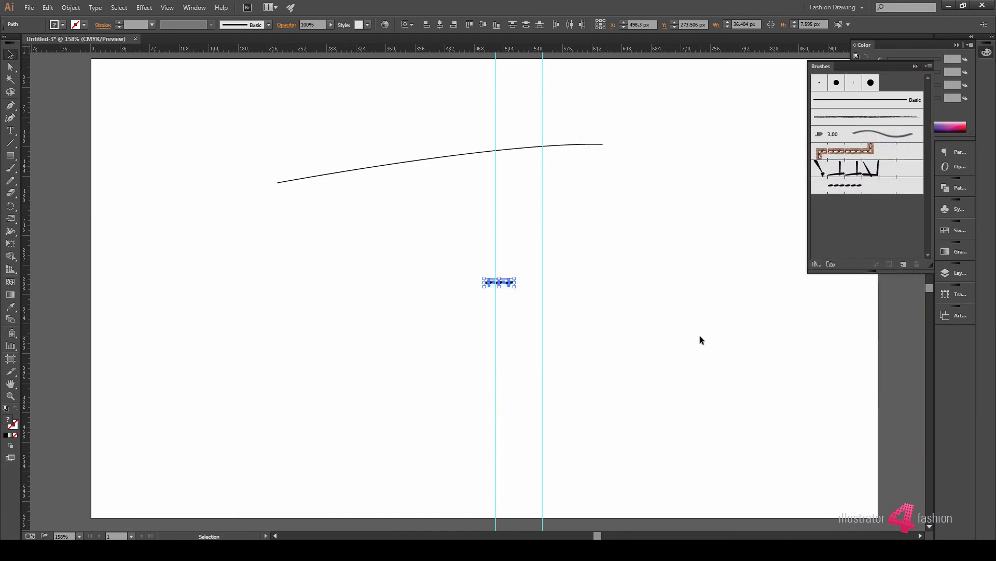
# - Apply the smaller Topstitch brush to the arched path and delete the source ellipse artwork
pyautogui.moveTo(470, 142); pyautogui.dragTo(498, 175)
pyautogui.click(844, 185)
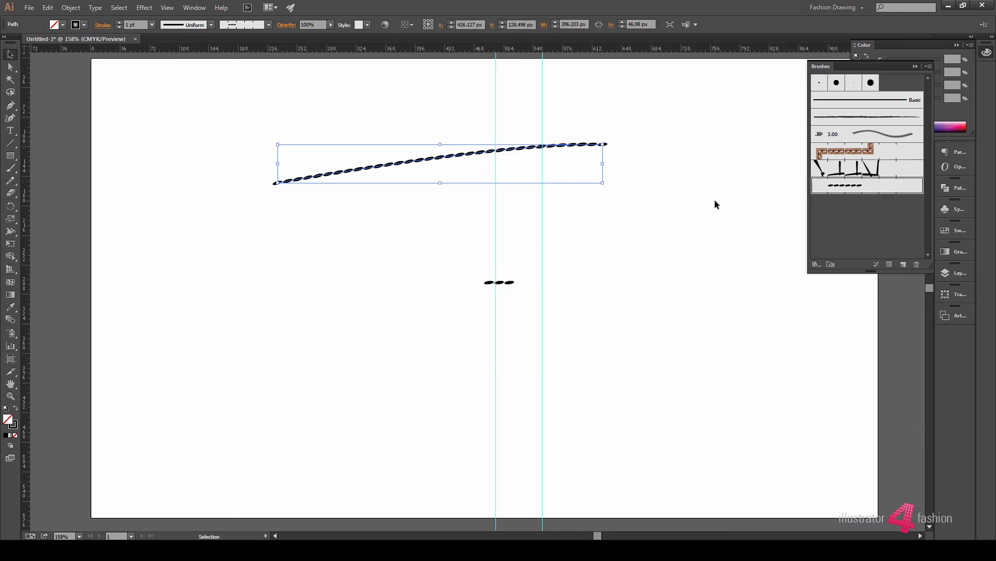
pyautogui.click(672, 220)
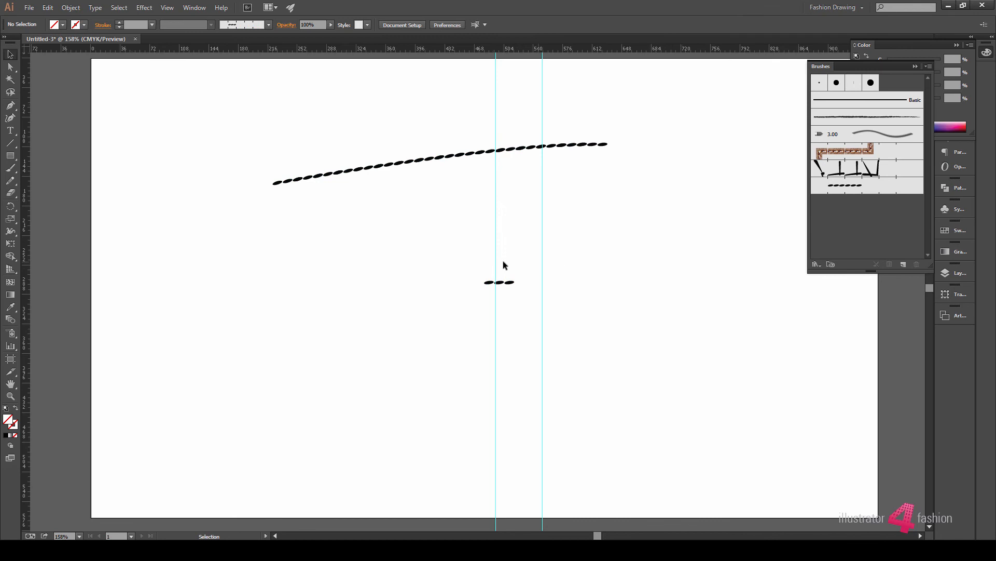
pyautogui.click(488, 281)
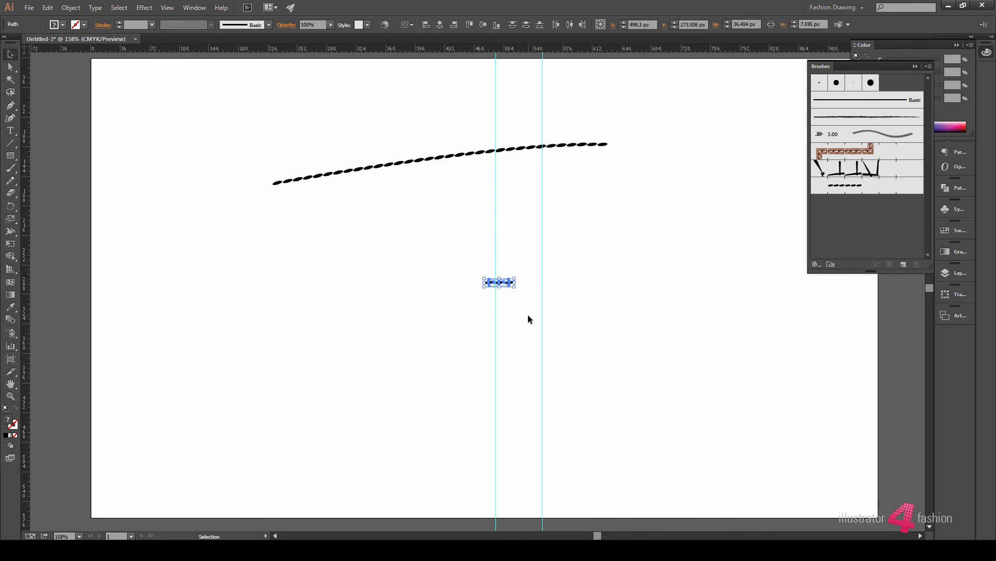
pyautogui.press('Delete')
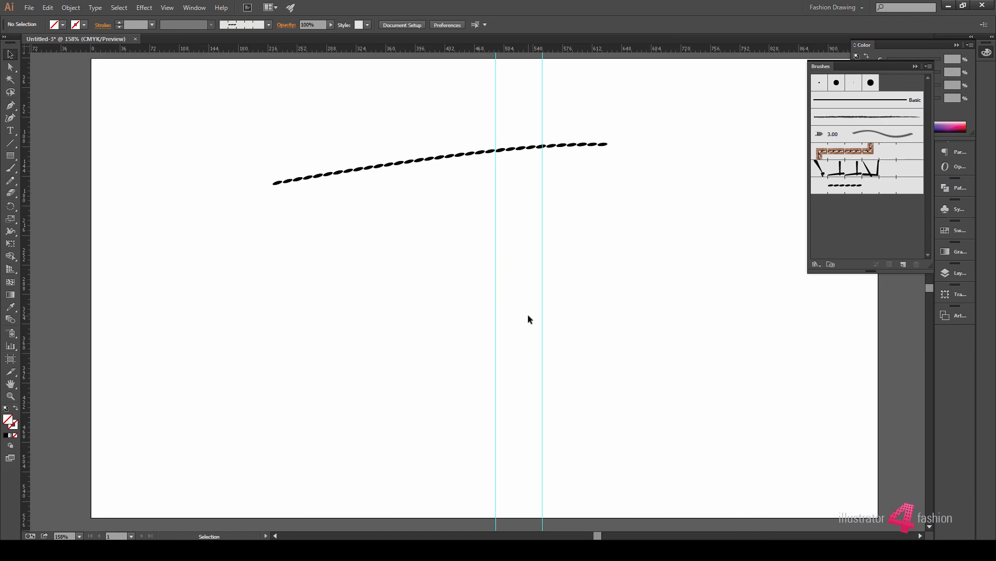